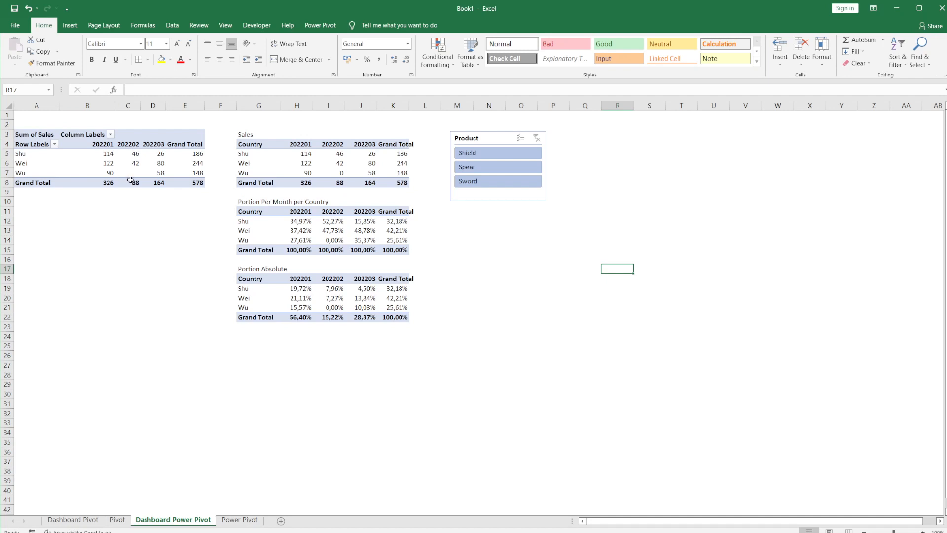
Open the Dashboard Pivot sheet and look over its pivot table of sales
left_click(69, 520)
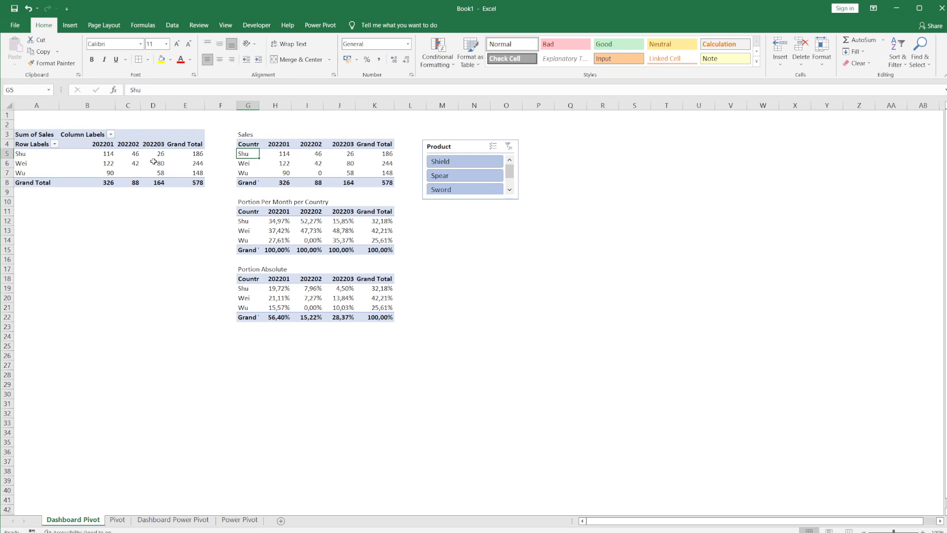
left_click_drag(36, 123, 173, 186)
left_click(99, 168)
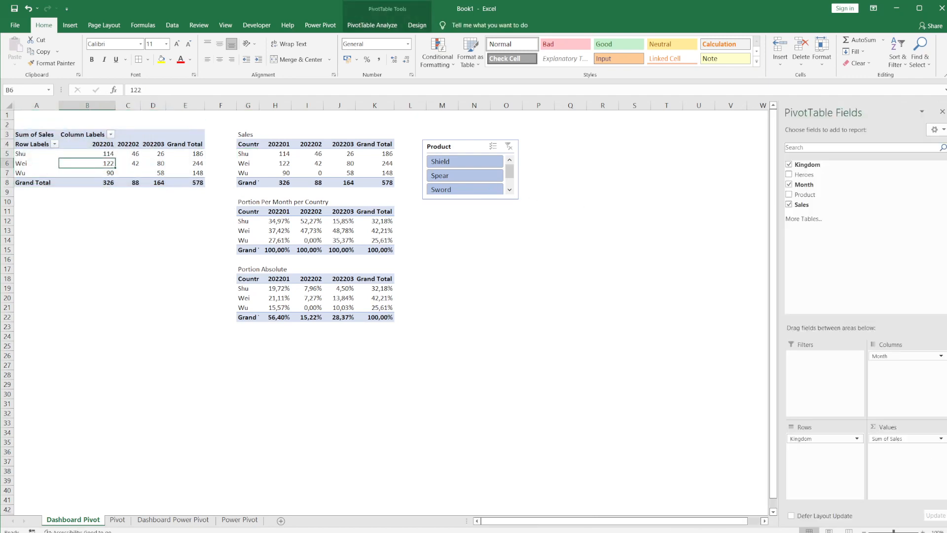
Examine the Kingdom, Heroes, Month, Product and Sales columns of the source data on the Pivot sheet
left_click(118, 519)
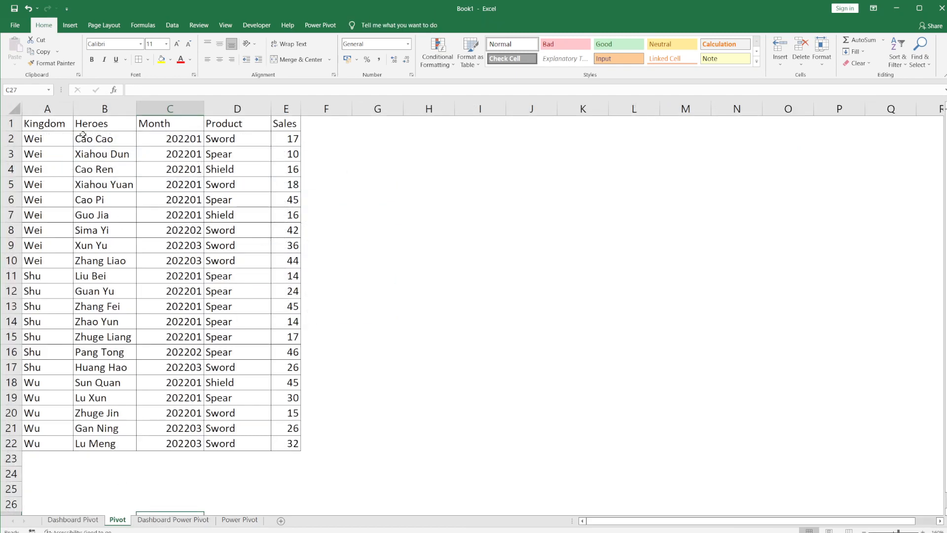
left_click(47, 109)
left_click(105, 109)
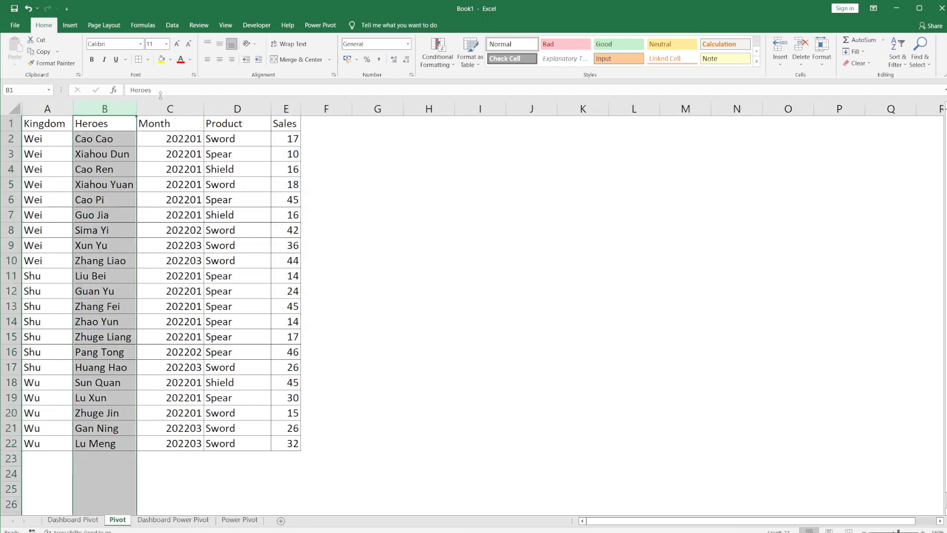
left_click(173, 109)
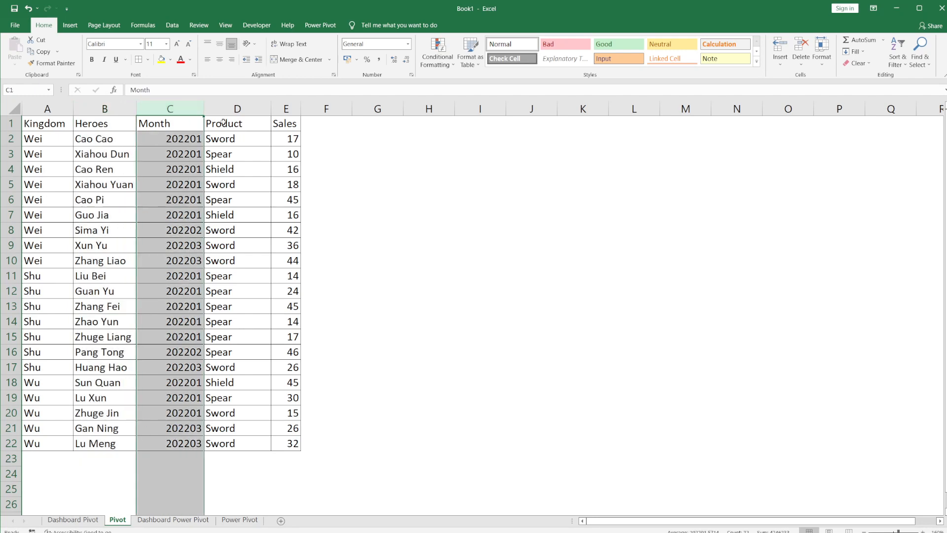
left_click(224, 123)
left_click(286, 110)
left_click(243, 108)
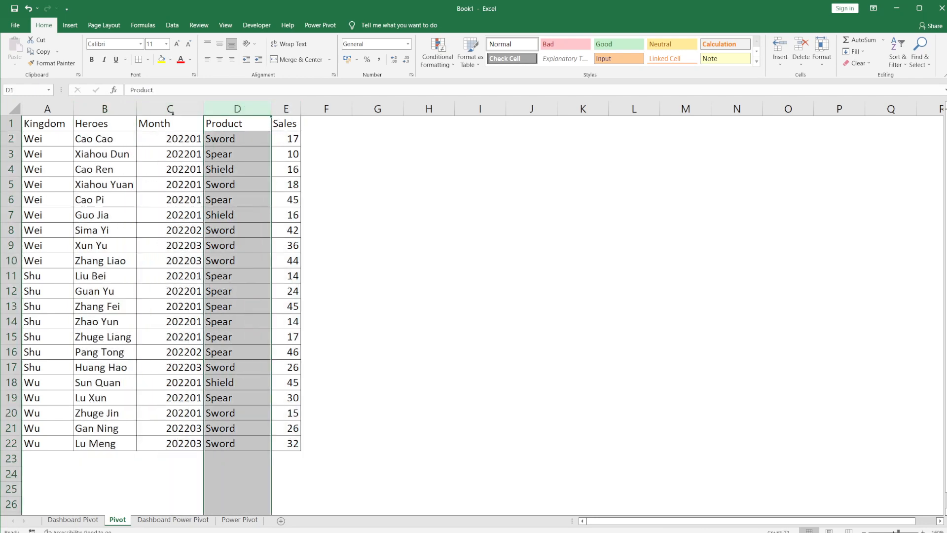
left_click(173, 110)
left_click(250, 111)
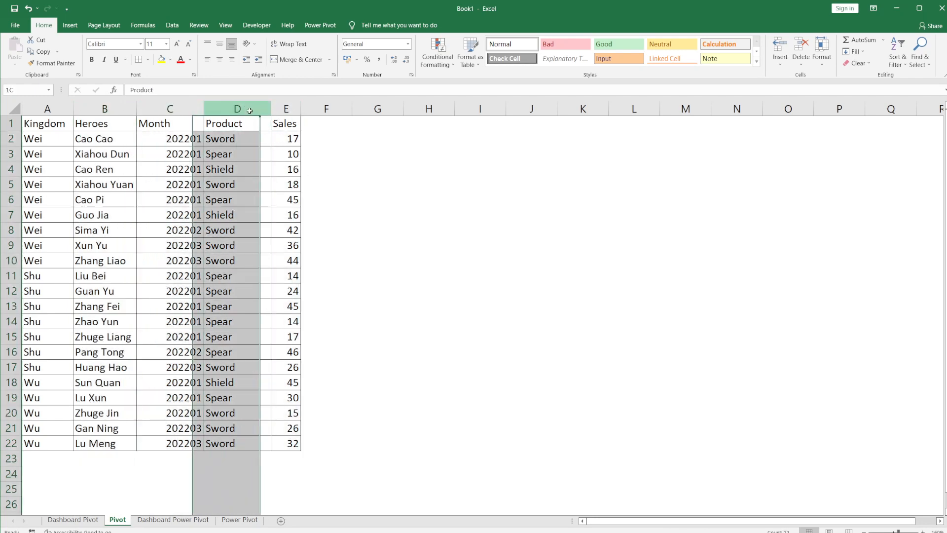
left_click(286, 109)
left_click(47, 108)
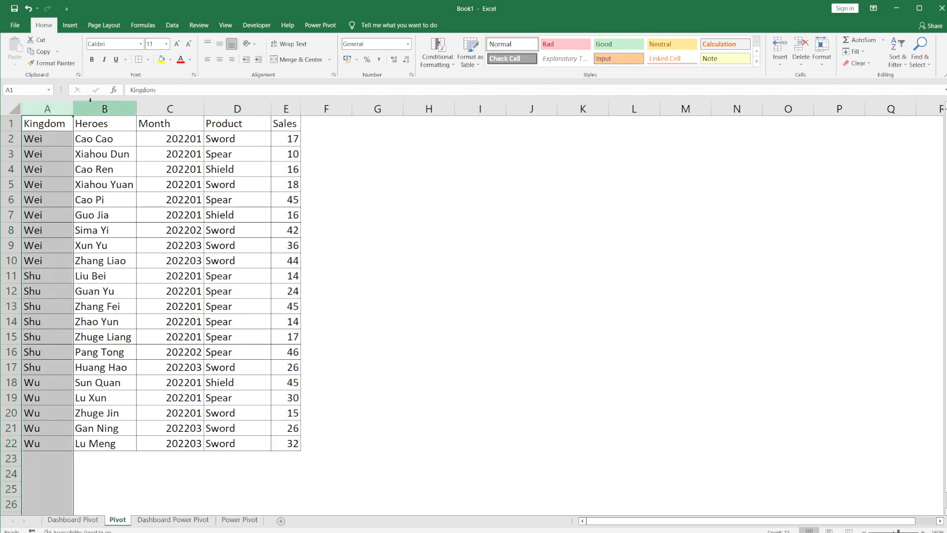
left_click(98, 108)
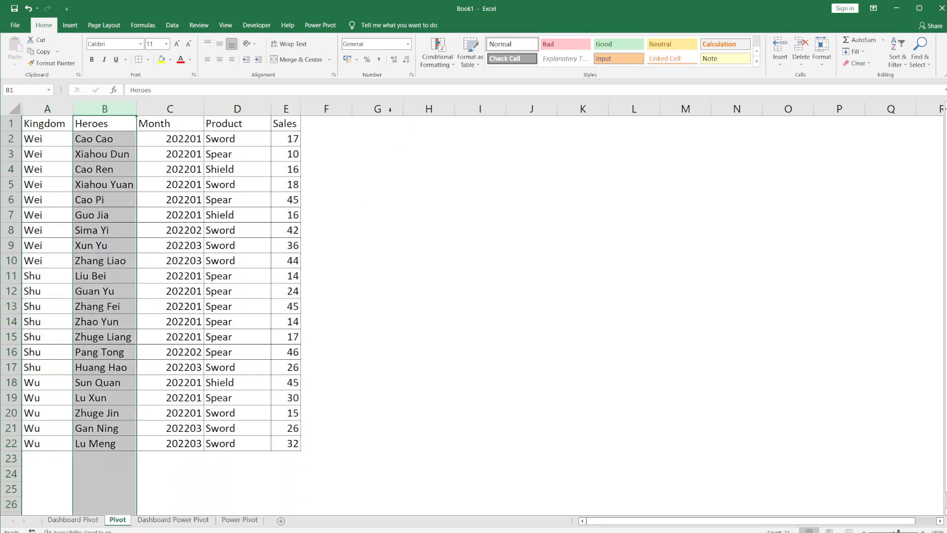
Return to the Dashboard Pivot sheet and examine the pivot table's kingdom rows and its 202201 sales values
left_click(73, 519)
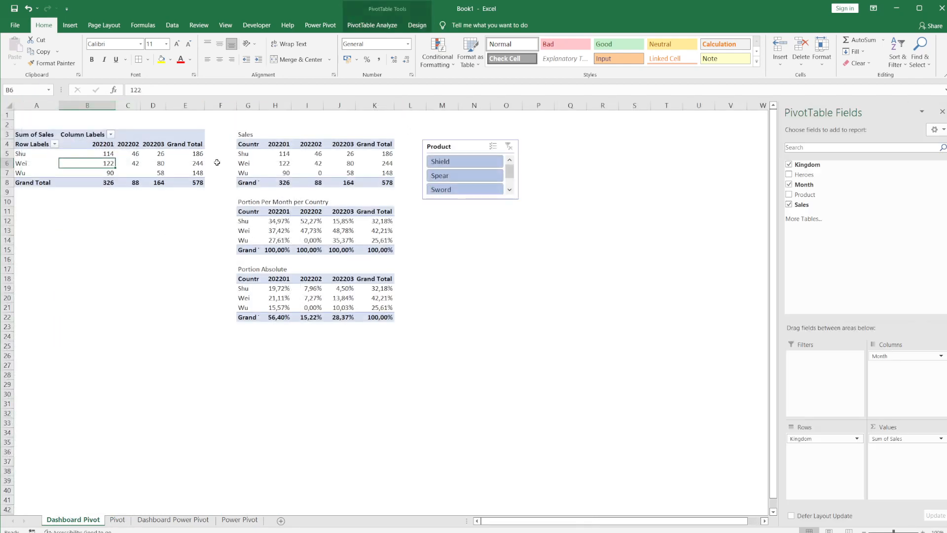
left_click_drag(27, 154, 31, 177)
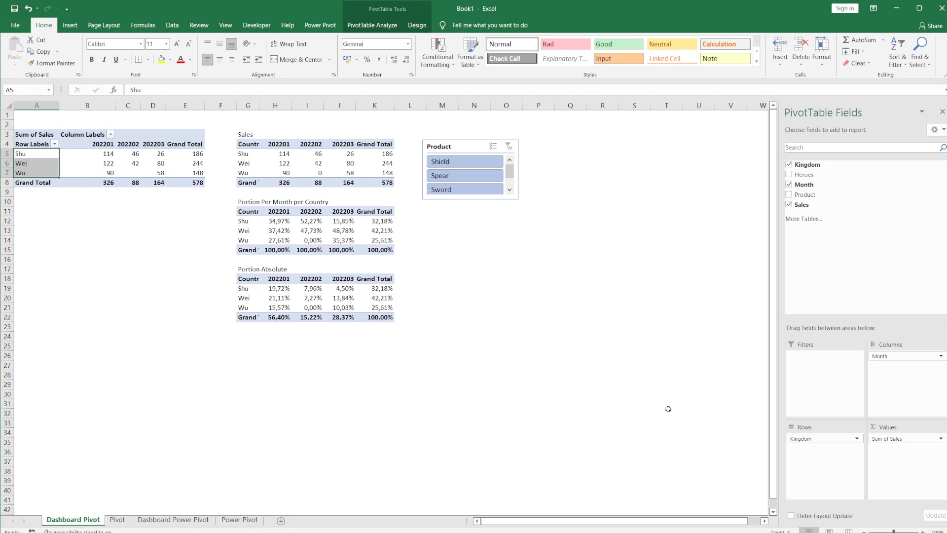
left_click_drag(110, 156, 109, 164)
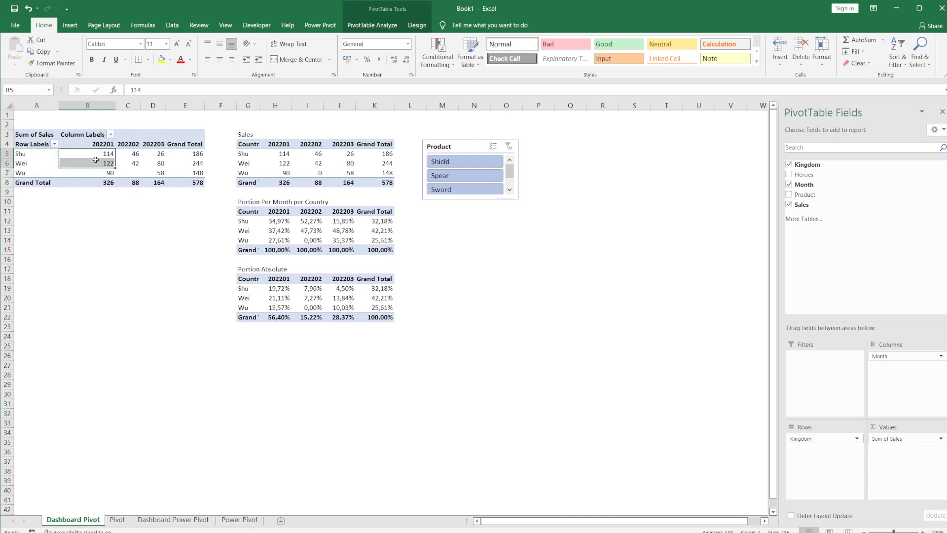
mouse_move(98, 156)
left_click(96, 153)
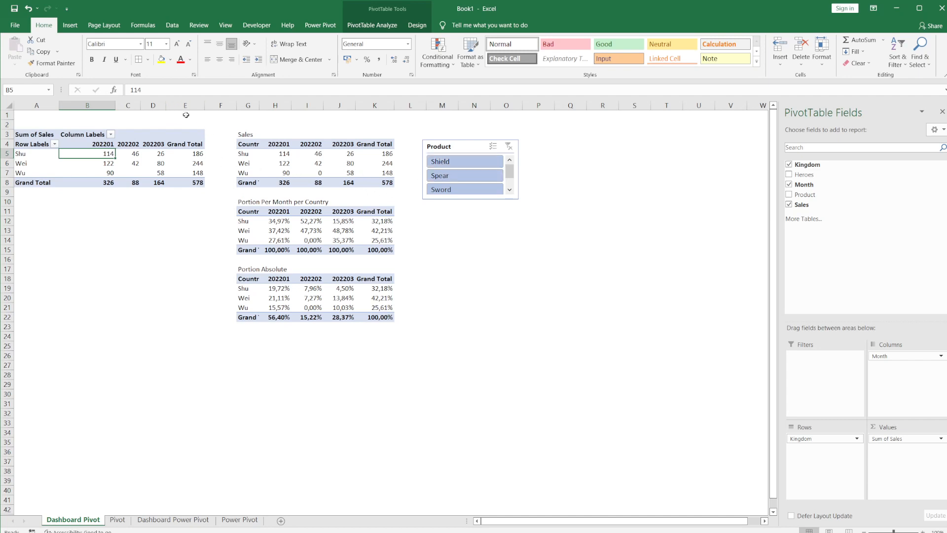
Narrow the empty column F beside the pivot table and inspect the Sales table's cell references, country labels and month headings
left_click_drag(238, 105, 216, 109)
left_click(260, 154)
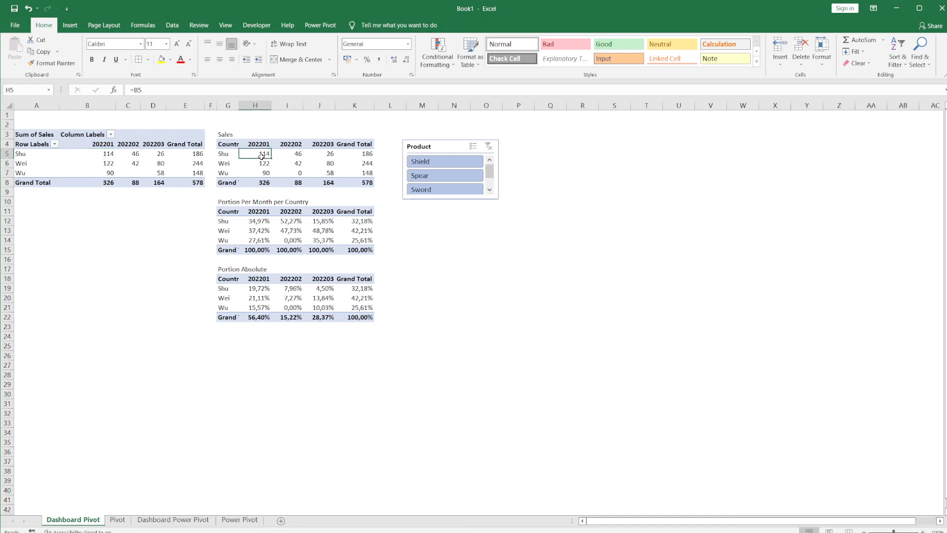
left_click(298, 153)
left_click(230, 154)
left_click_drag(229, 163, 229, 182)
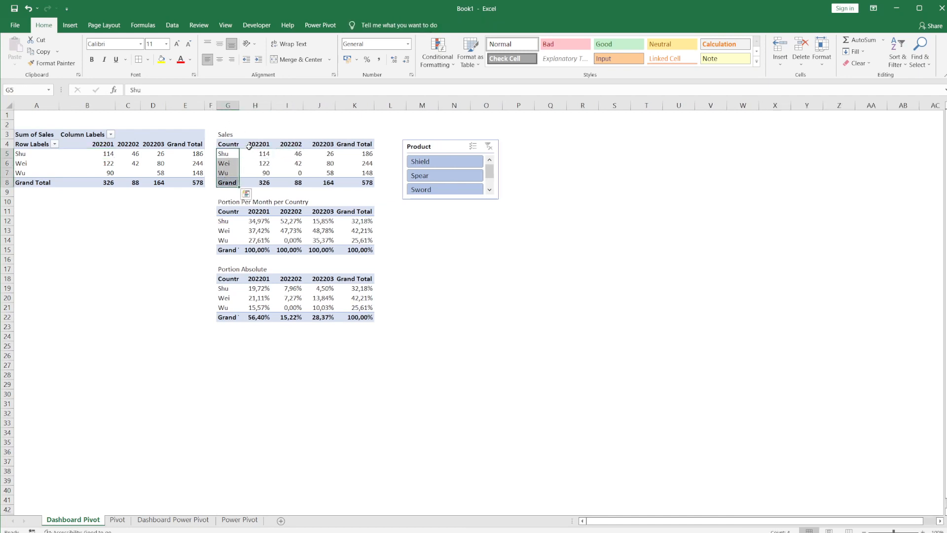
left_click_drag(250, 145, 348, 146)
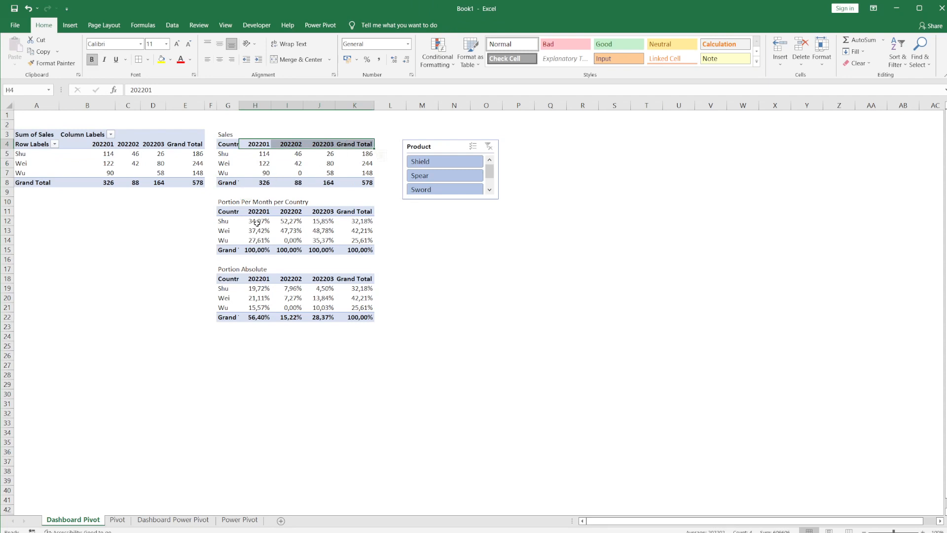
Examine the percentage formulas in the Portion Per Month per Country and Portion Absolute tables
left_click_drag(255, 223, 363, 248)
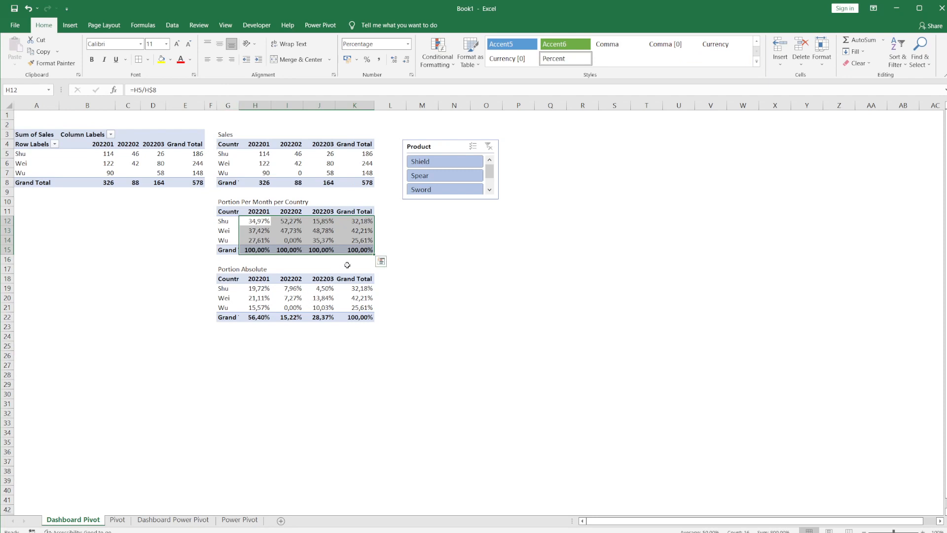
left_click_drag(266, 291, 364, 318)
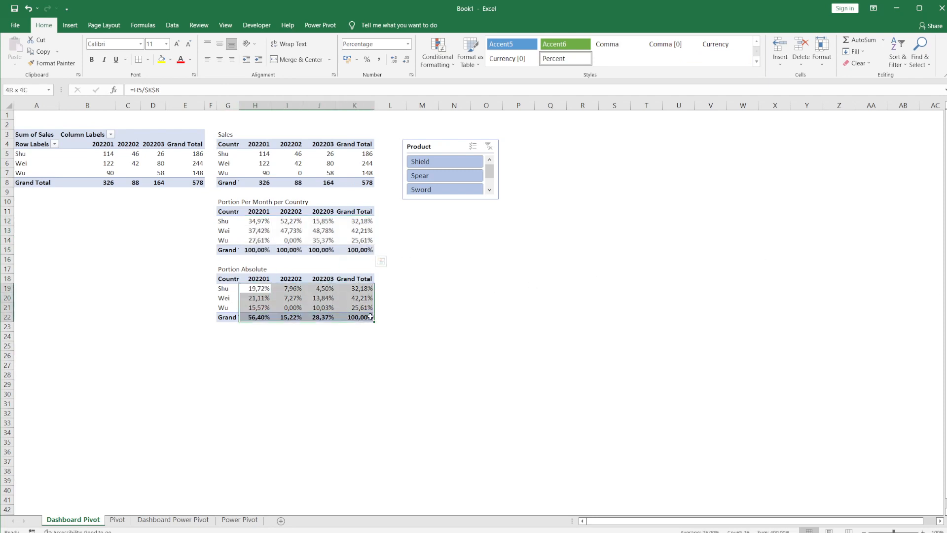
left_click(228, 203)
left_click_drag(252, 221, 264, 253)
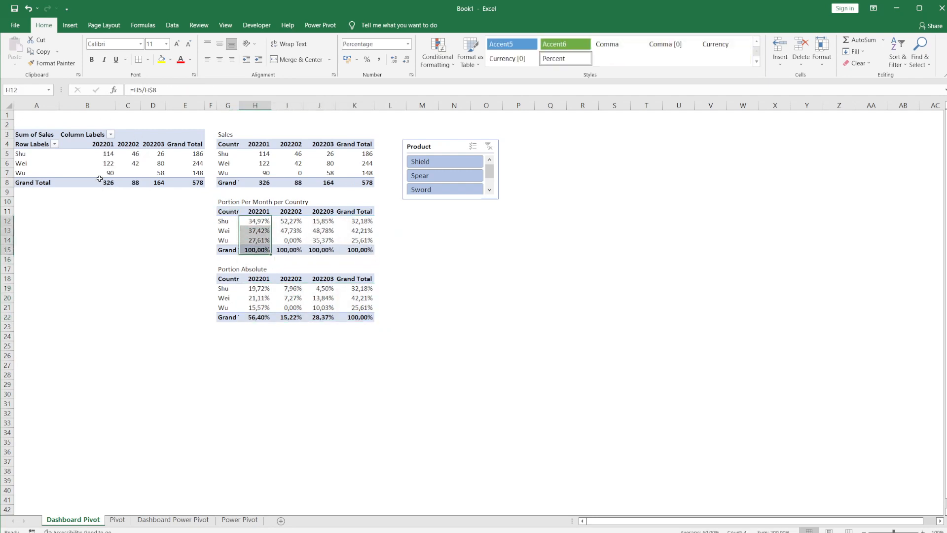
left_click(254, 251)
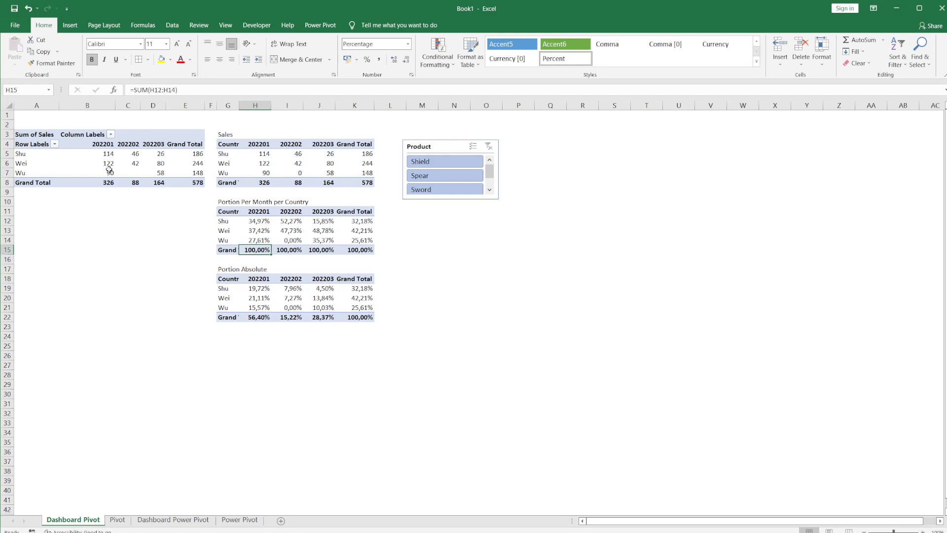
left_click(266, 223)
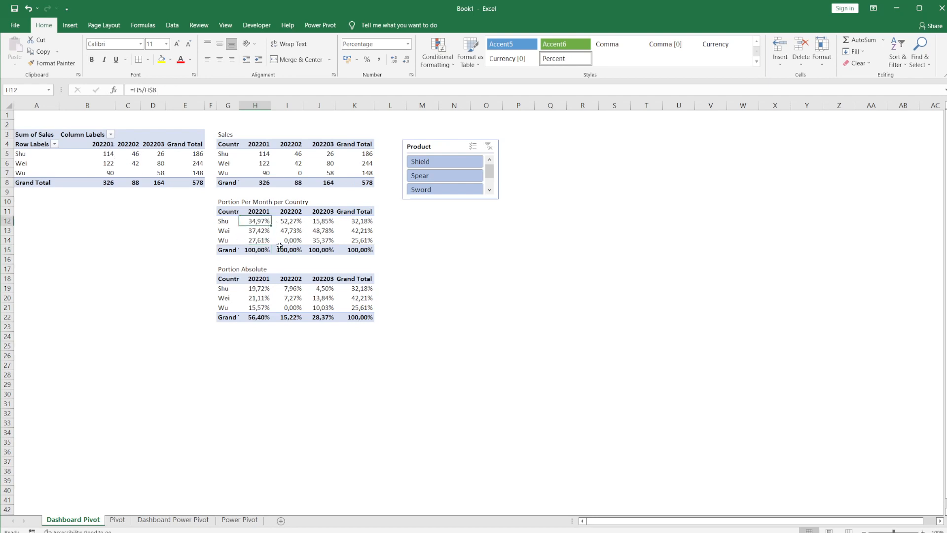
left_click(258, 231)
left_click(293, 221)
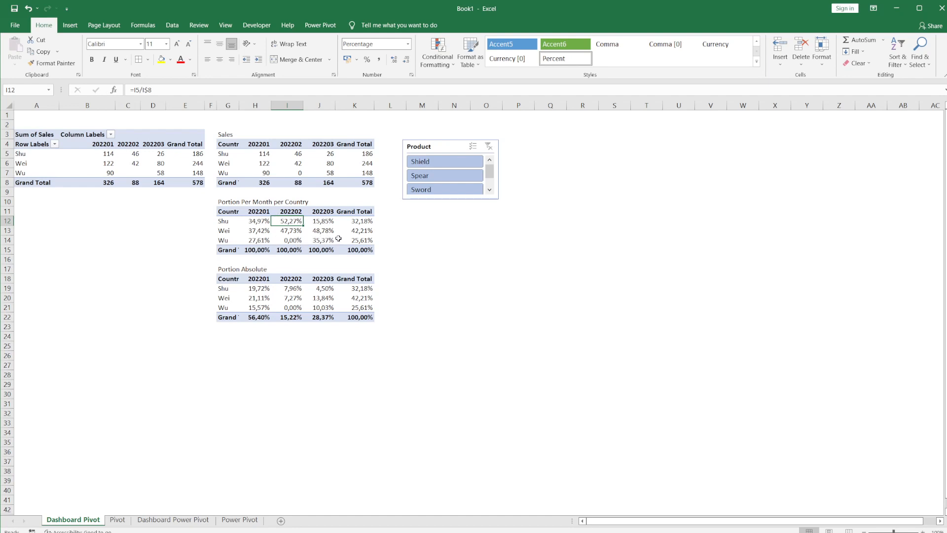
left_click(243, 296)
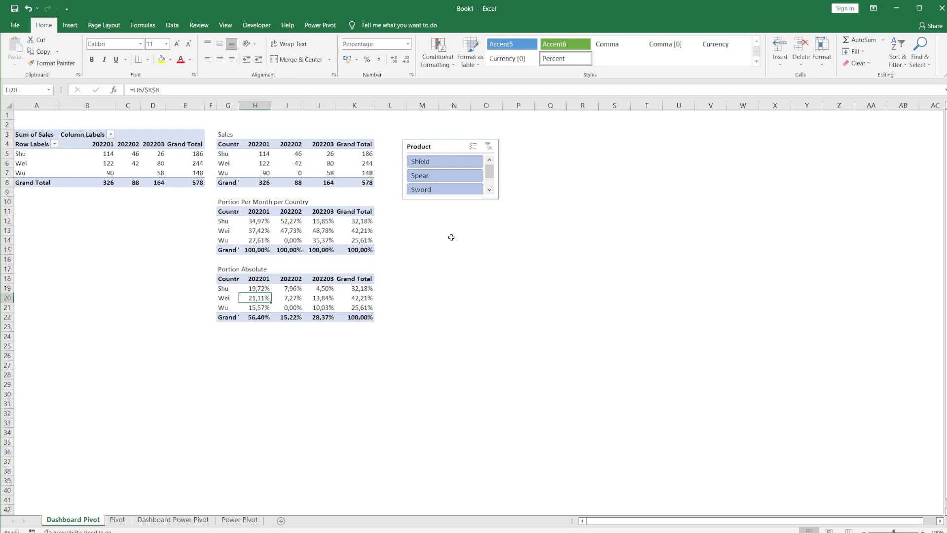
Check the blank 202202 value for Wu, and filter the pivot table by Shield, Spear and Sword in turn with the Product slicer
left_click(138, 172)
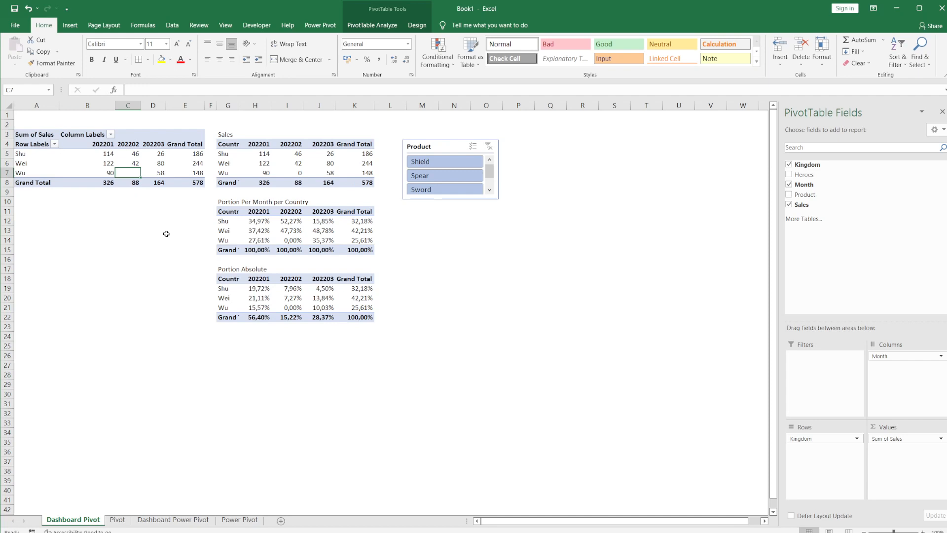
left_click(441, 163)
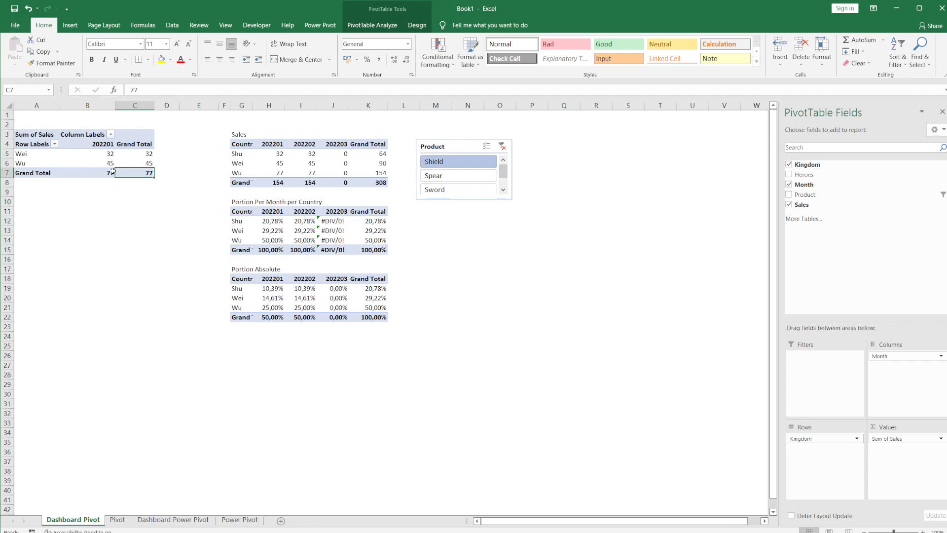
mouse_move(102, 174)
left_click(486, 177)
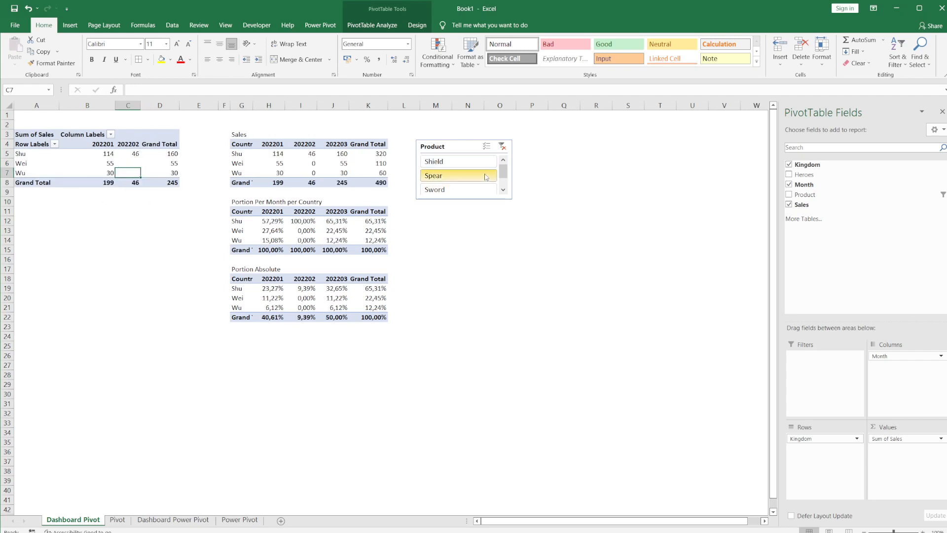
left_click(482, 190)
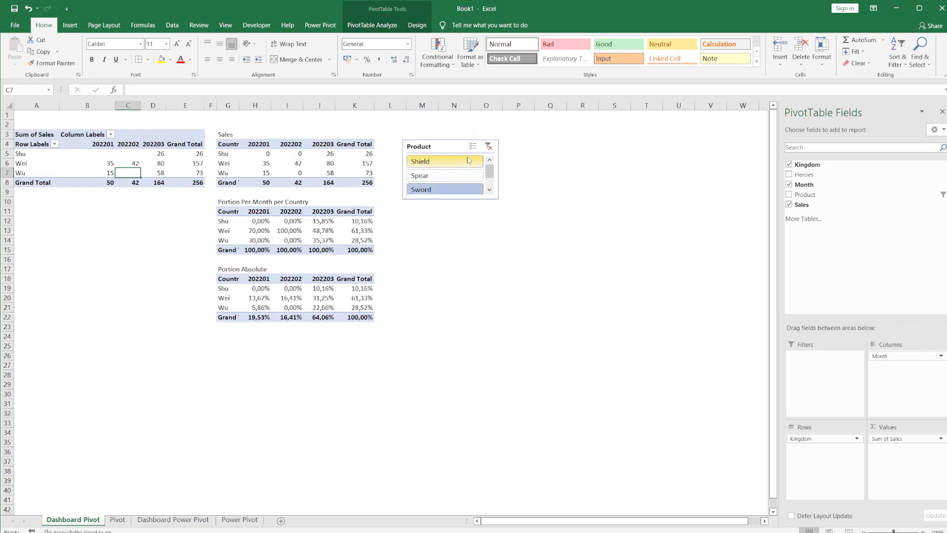
Enable multi-select on the Product slicer and add Spear and Shield to the selected products
left_click(472, 146)
left_click(459, 173)
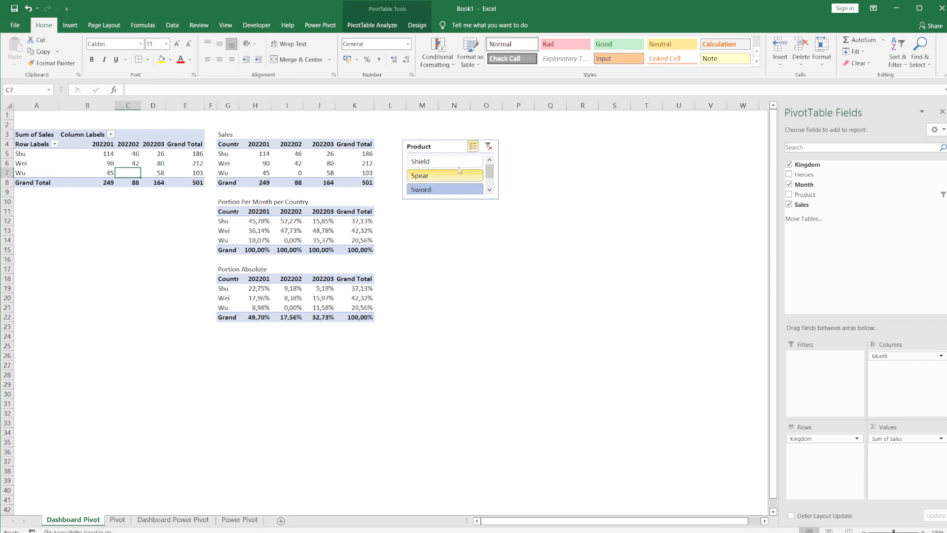
left_click(446, 161)
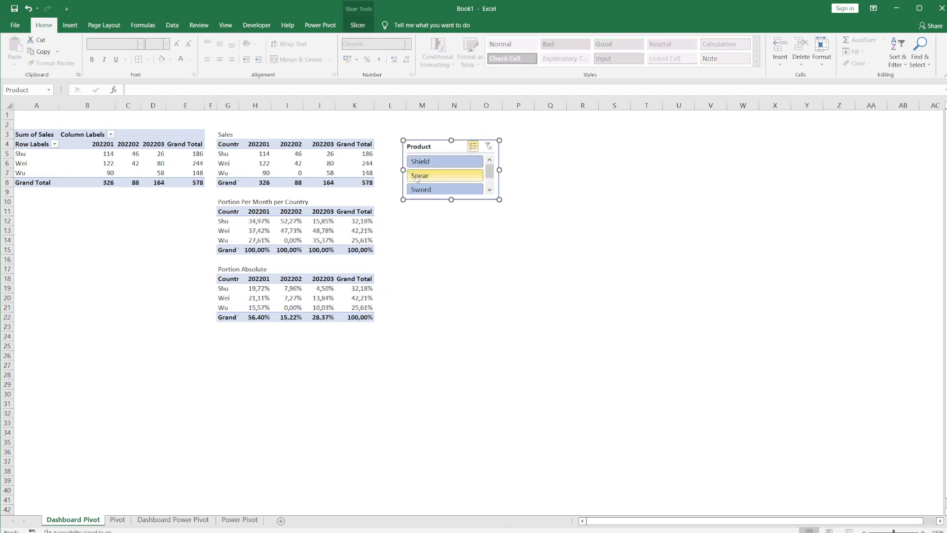
Turn off the Product slicer's multi-select and filter by Sword and Spear individually, finishing with only Shield selected
left_click(471, 146)
left_click(444, 190)
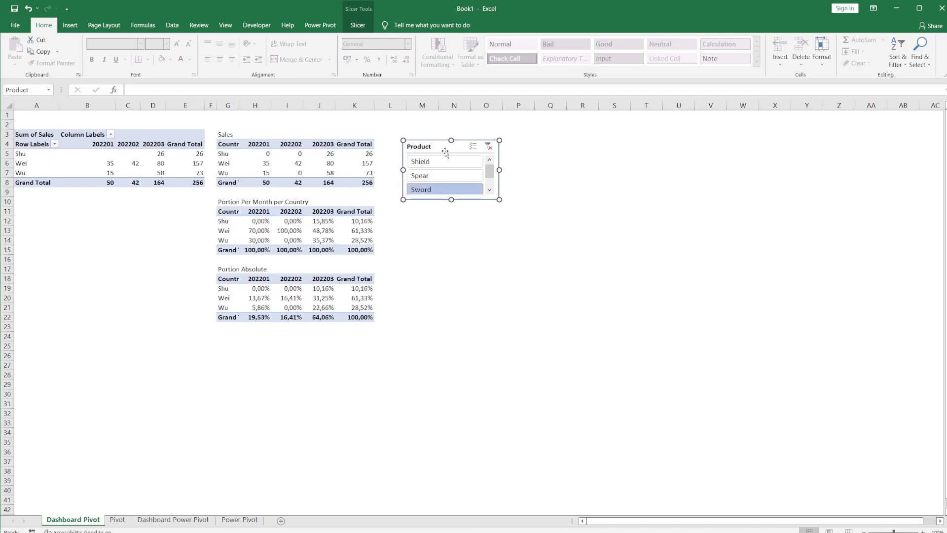
left_click(445, 176)
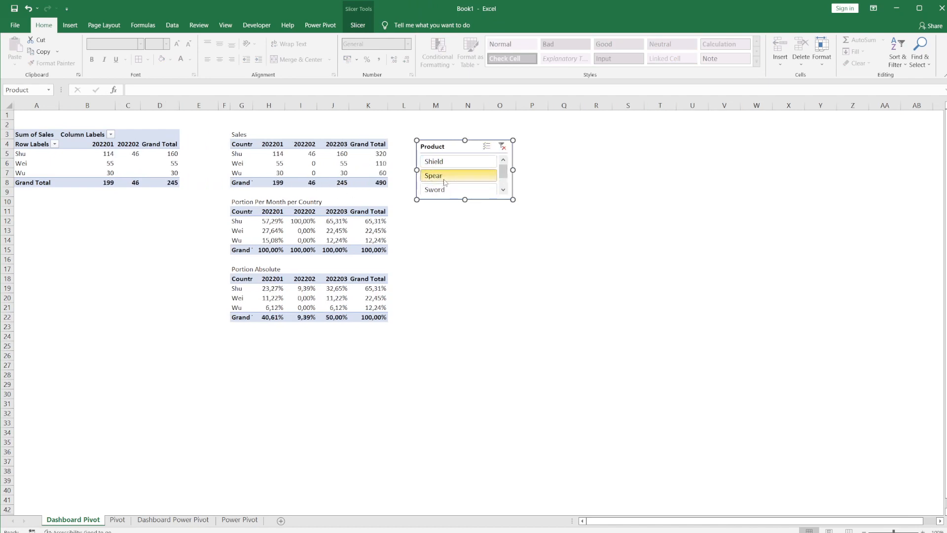
left_click(448, 164)
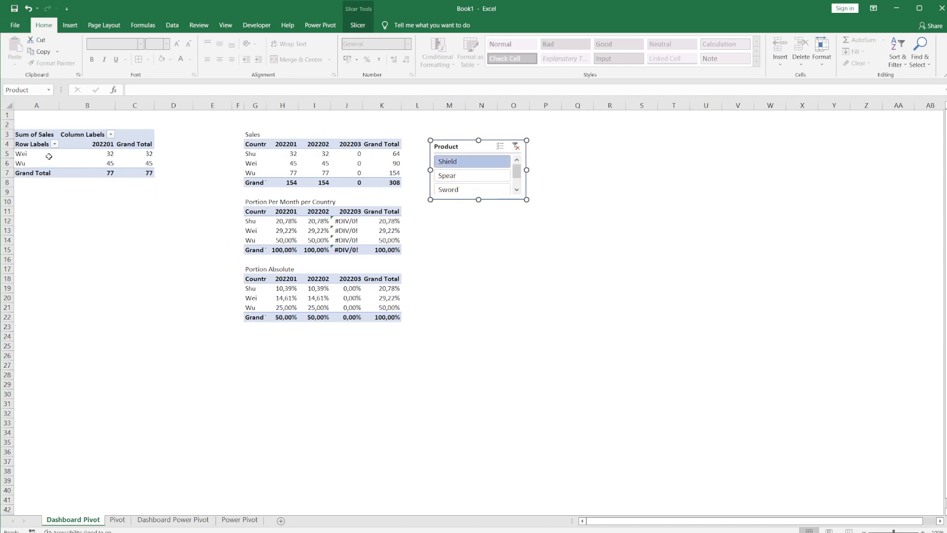
Compare the Sales table's references in H7 and I5 with the Shield-filtered pivot table's cell B7
left_click(287, 172)
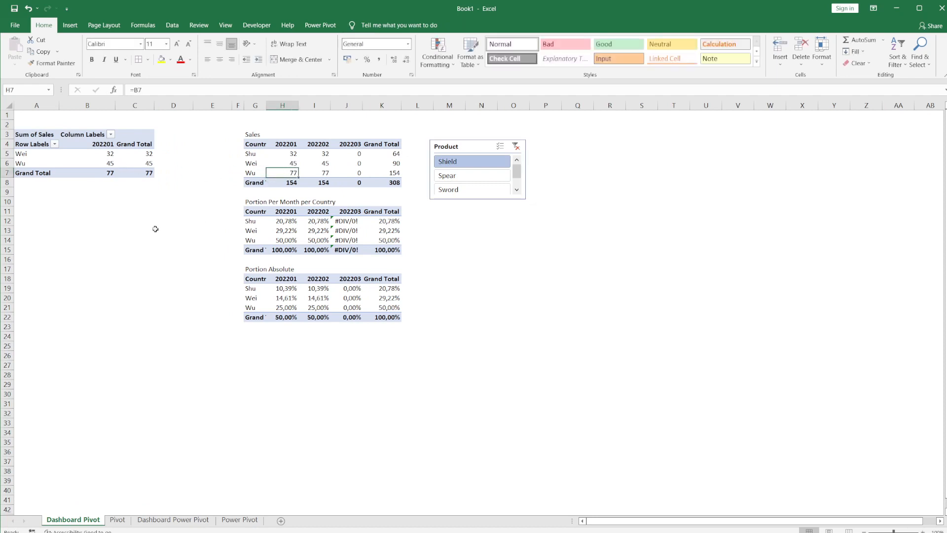
left_click(109, 174)
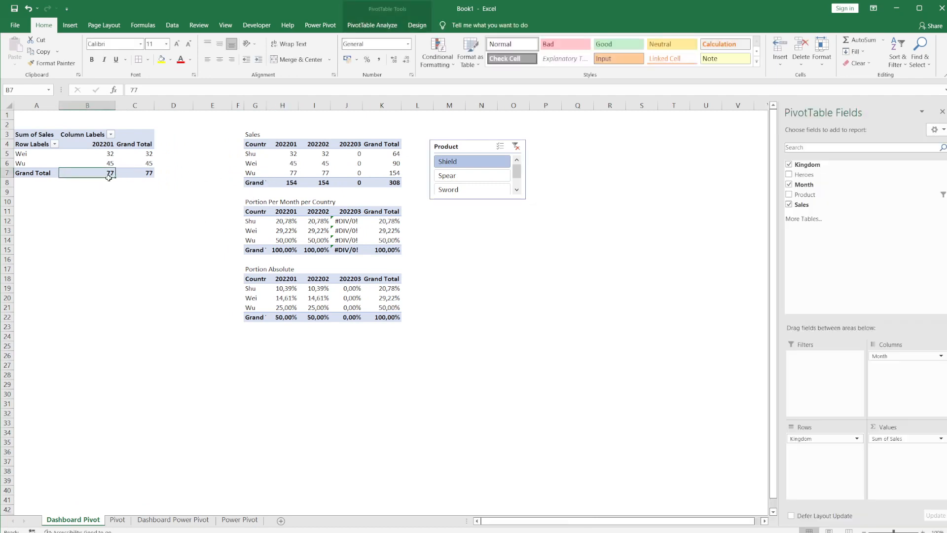
left_click(314, 155)
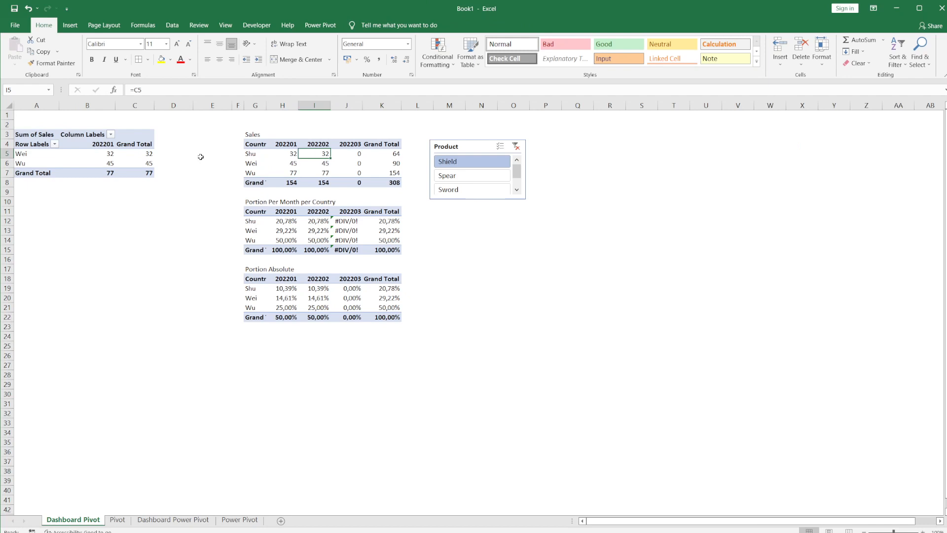
Review the regular pivot table's options, including the Data and Display settings, for a way to show items with no data
left_click(106, 163)
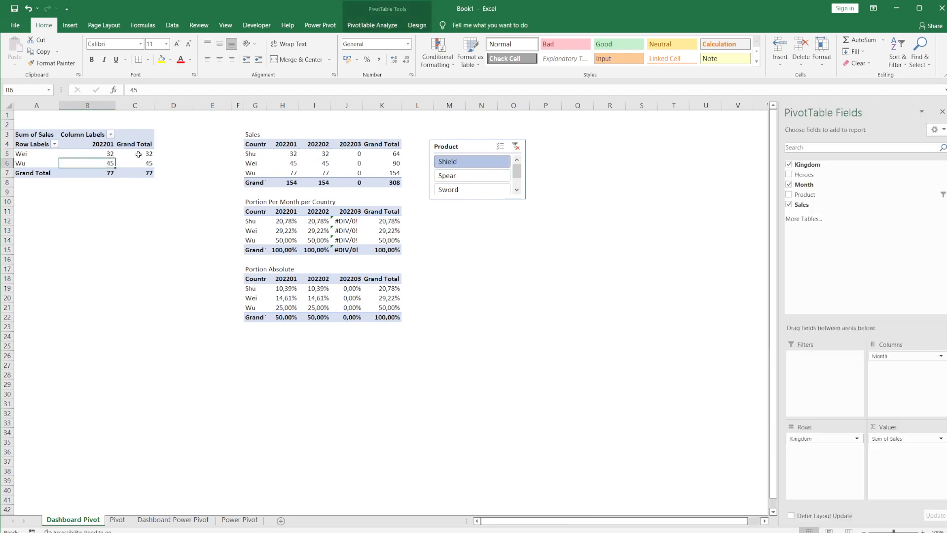
right_click(82, 142)
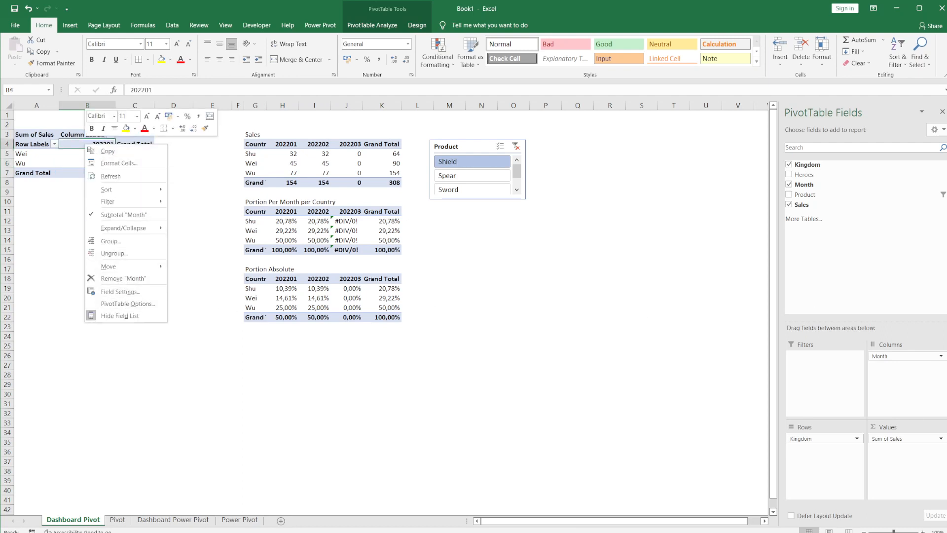
key("Escape")
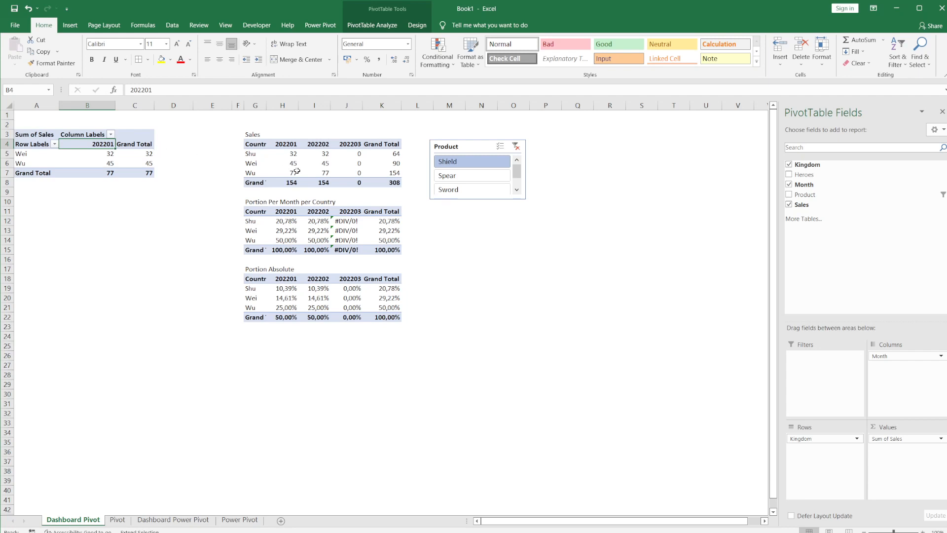
right_click(93, 144)
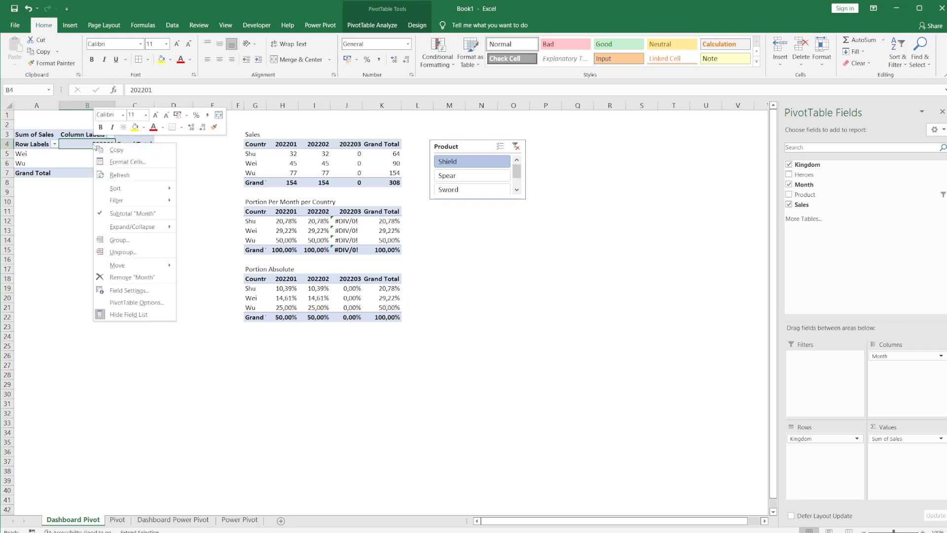
left_click(161, 302)
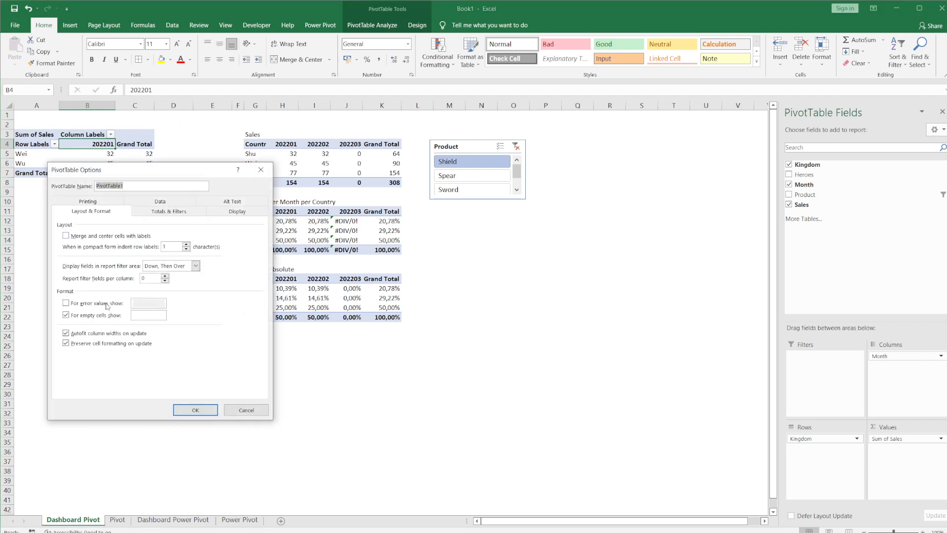
left_click(161, 201)
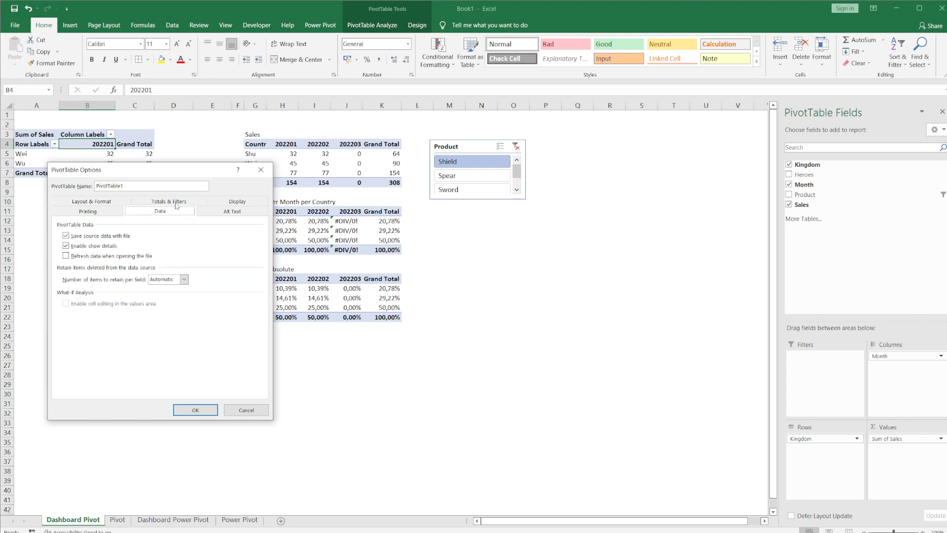
left_click(224, 210)
left_click(235, 201)
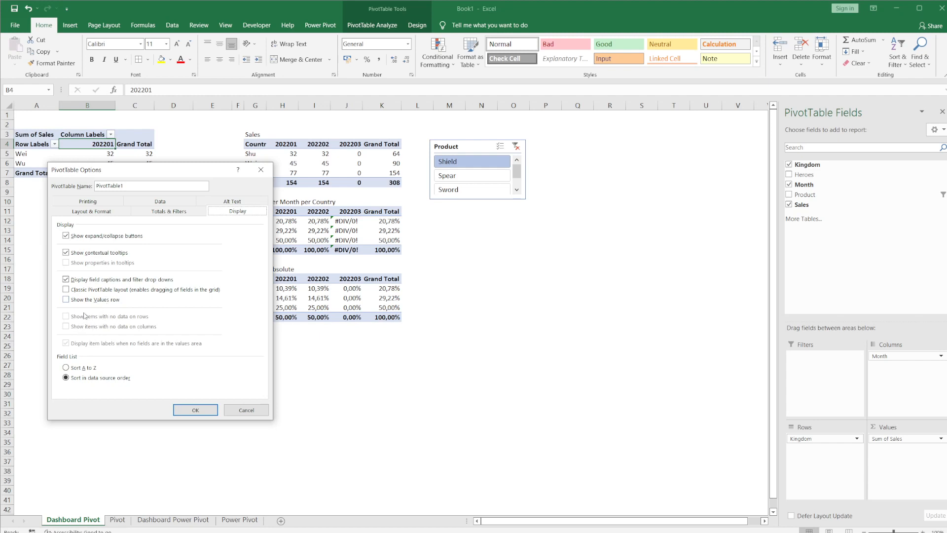
key("Return")
Turn on showing items with no data for the regular pivot table's Month field in its field settings
right_click(29, 146)
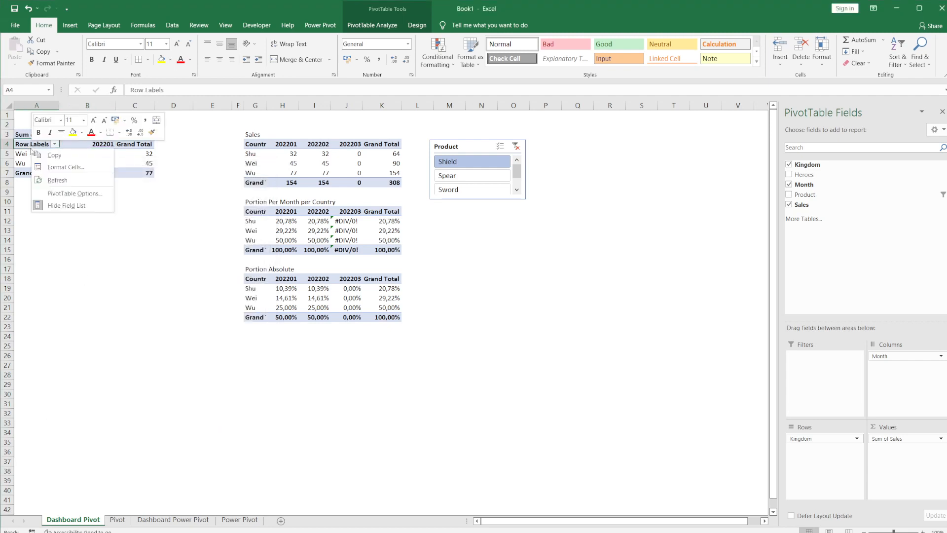
left_click(23, 163)
left_click(72, 156)
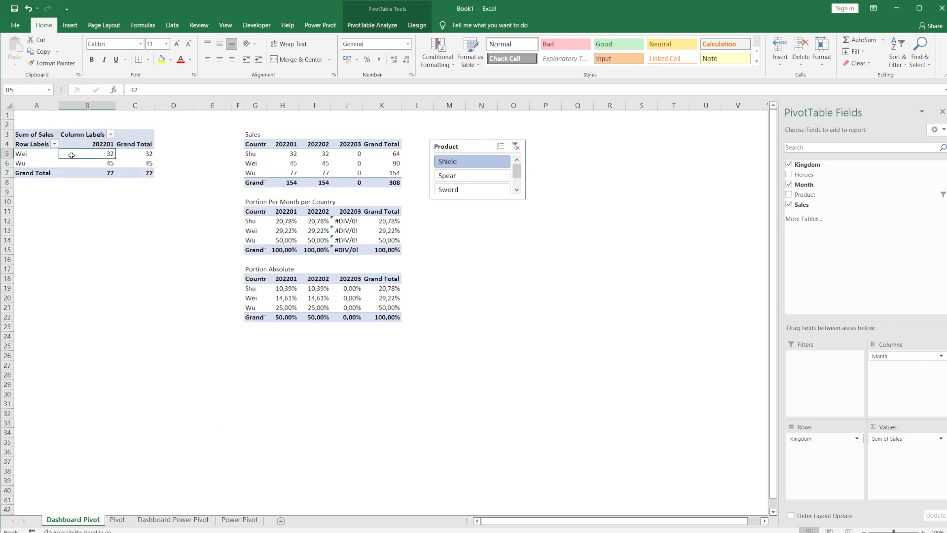
right_click(86, 145)
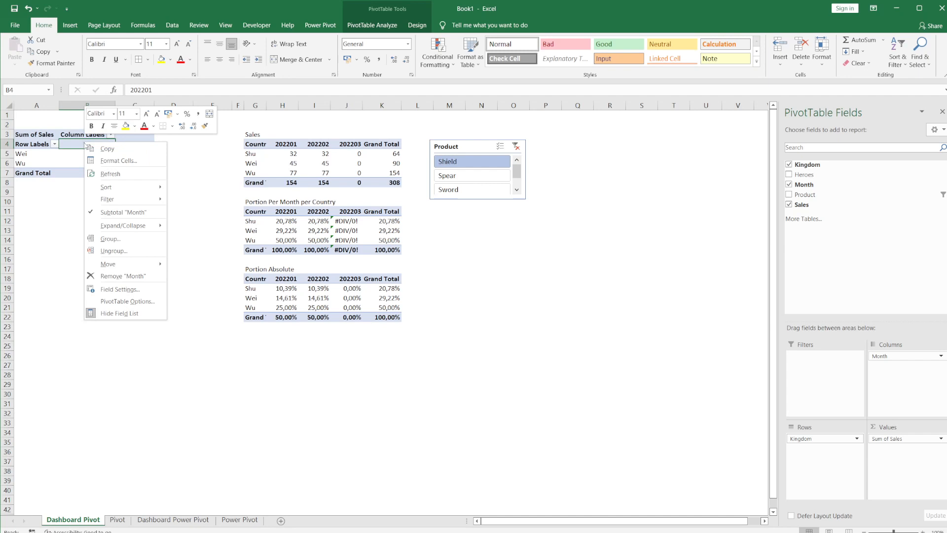
left_click(120, 289)
left_click(99, 224)
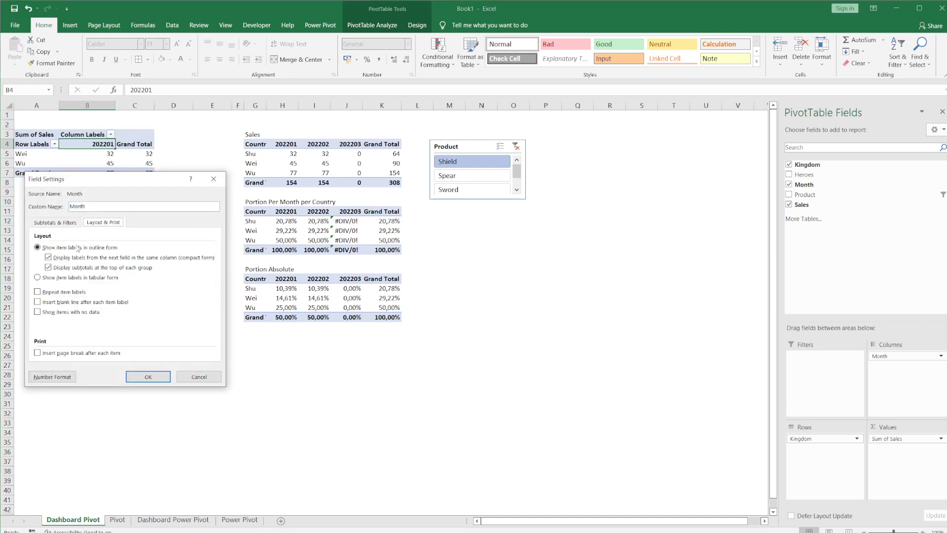
left_click(64, 315)
left_click(144, 377)
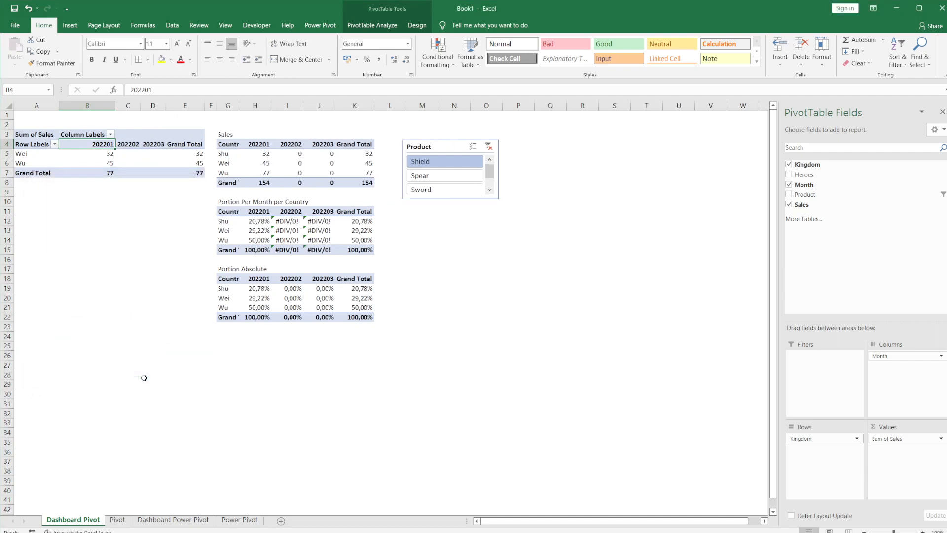
Turn on showing items with no data for the regular pivot table's Kingdom field in its field settings
left_click(29, 152)
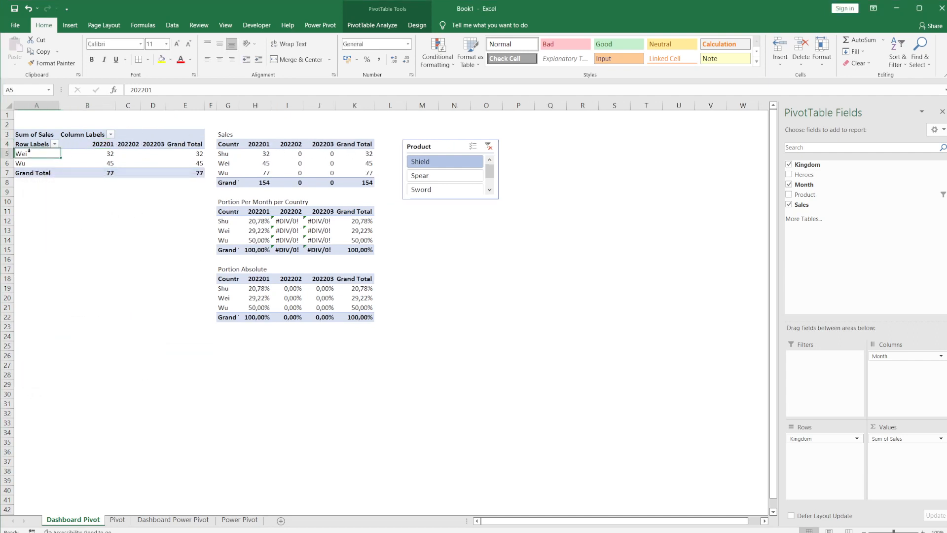
right_click(29, 151)
left_click(59, 300)
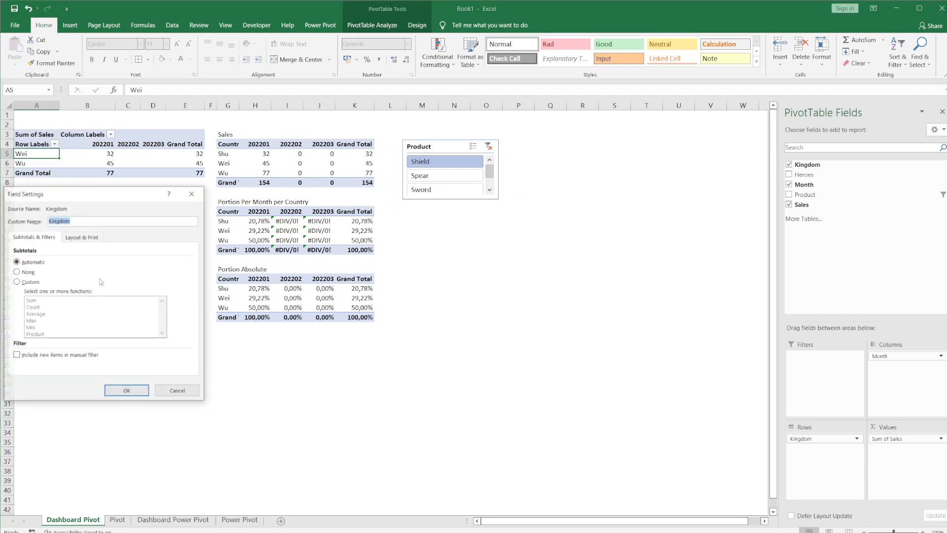
left_click(83, 237)
left_click(42, 327)
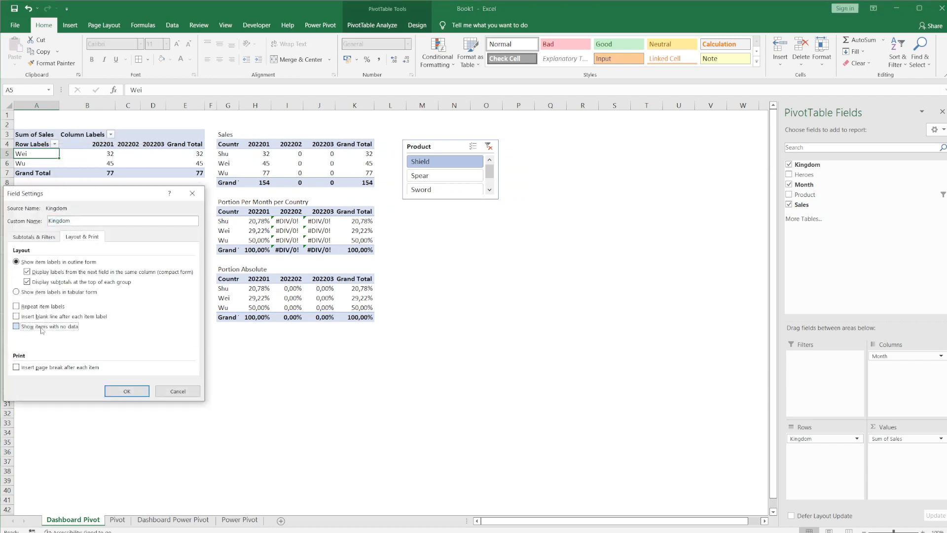
left_click(129, 392)
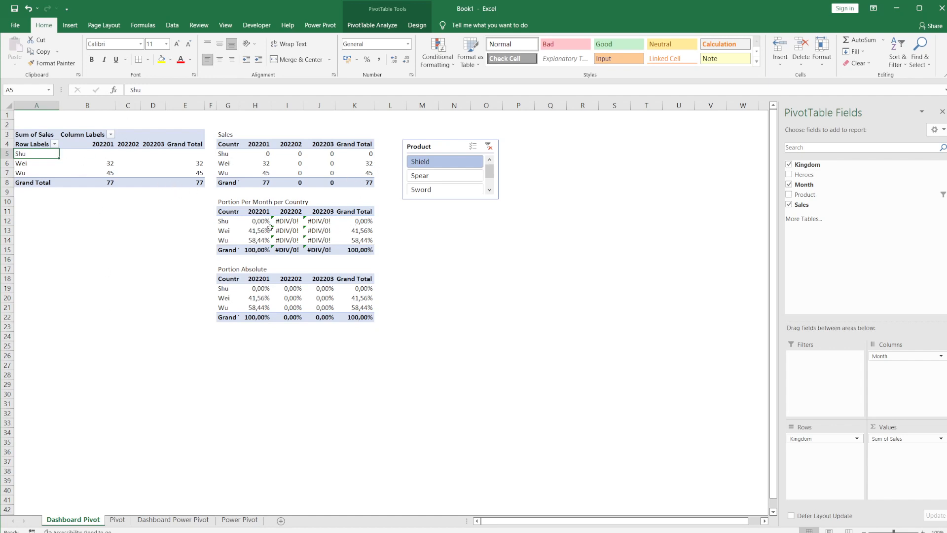
Inspect the 202202 formulas behind the Sales grand total in I8 and Wu's monthly portion in I14
left_click_drag(280, 222, 320, 237)
key("ctrl+v")
left_click(299, 185)
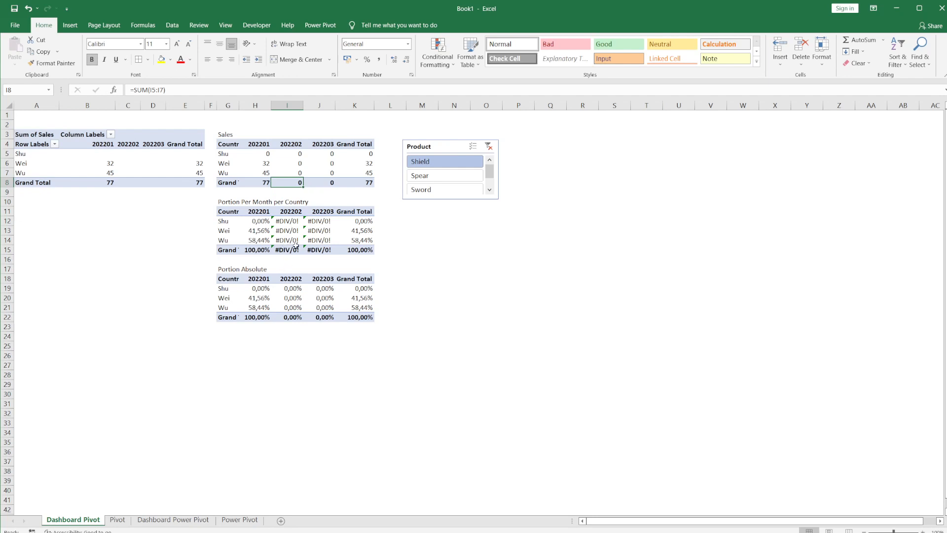
left_click(296, 241)
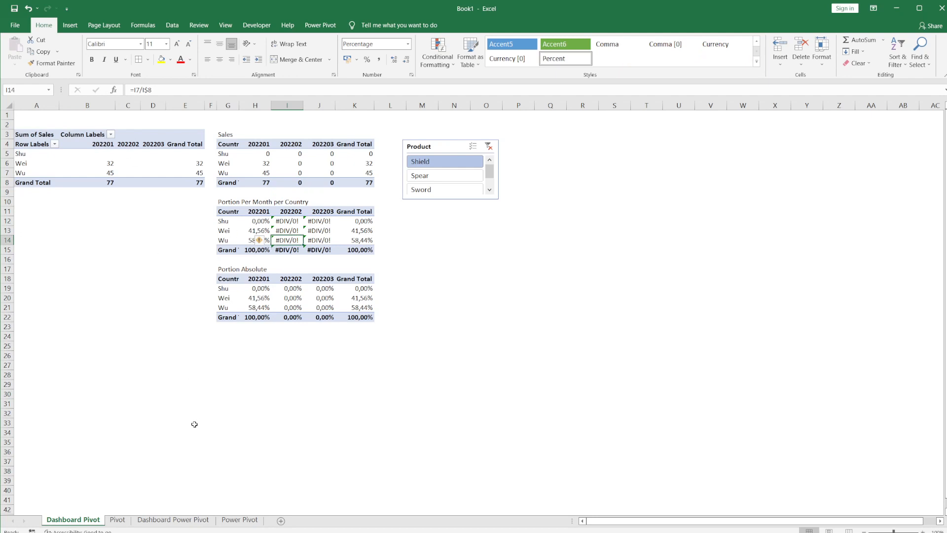
Look at the Power Pivot source data, and filter the Dashboard Power Pivot sheet by Shield with its Product slicer
left_click(239, 521)
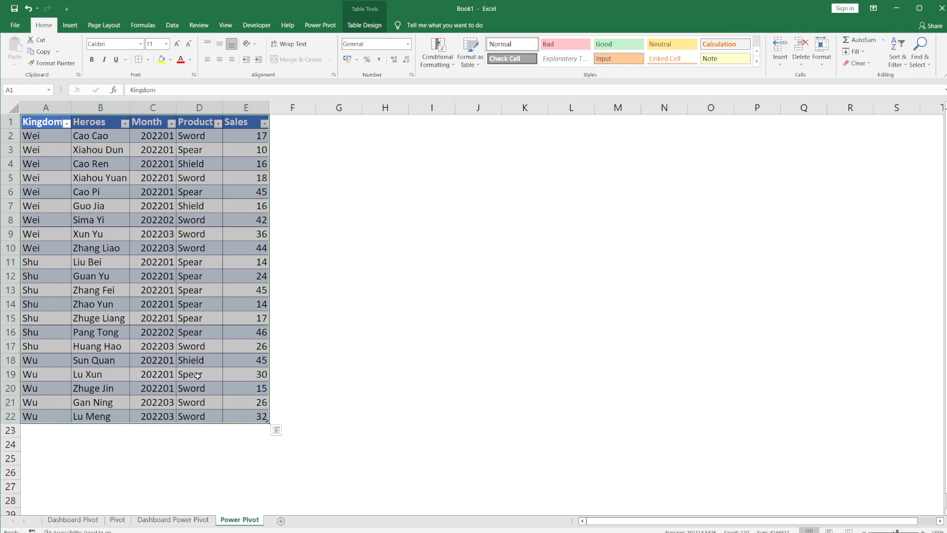
left_click(191, 521)
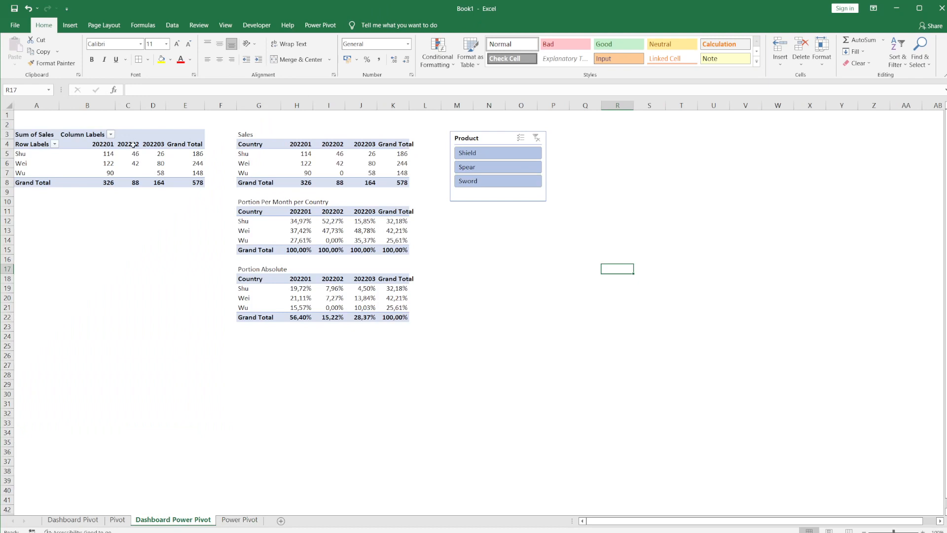
left_click(464, 156)
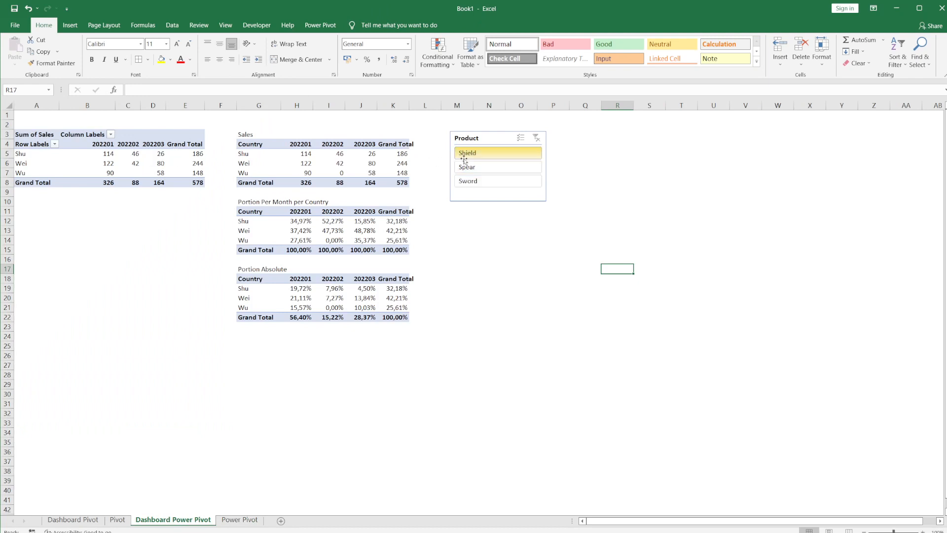
Check the Month field's layout settings in the Power Pivot table for the option to show items with no data
right_click(98, 145)
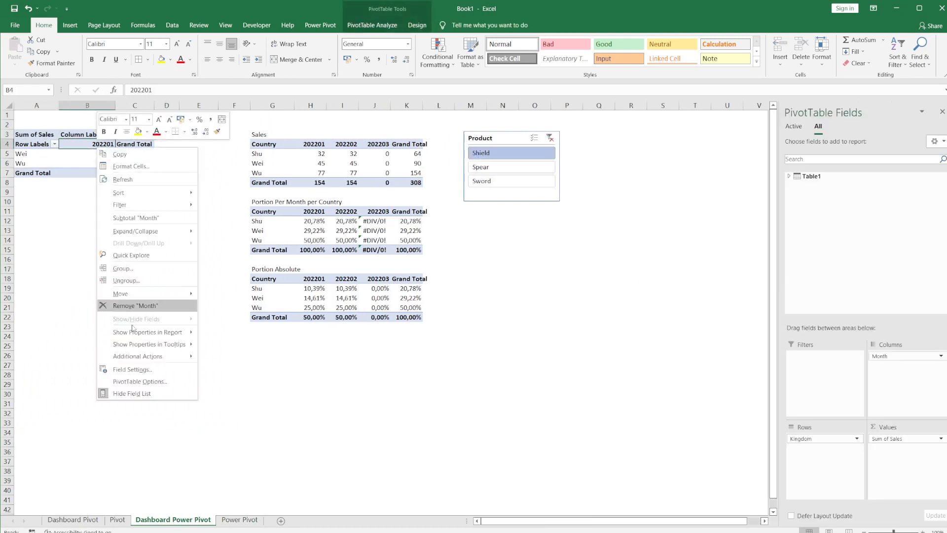
left_click(131, 368)
left_click(119, 306)
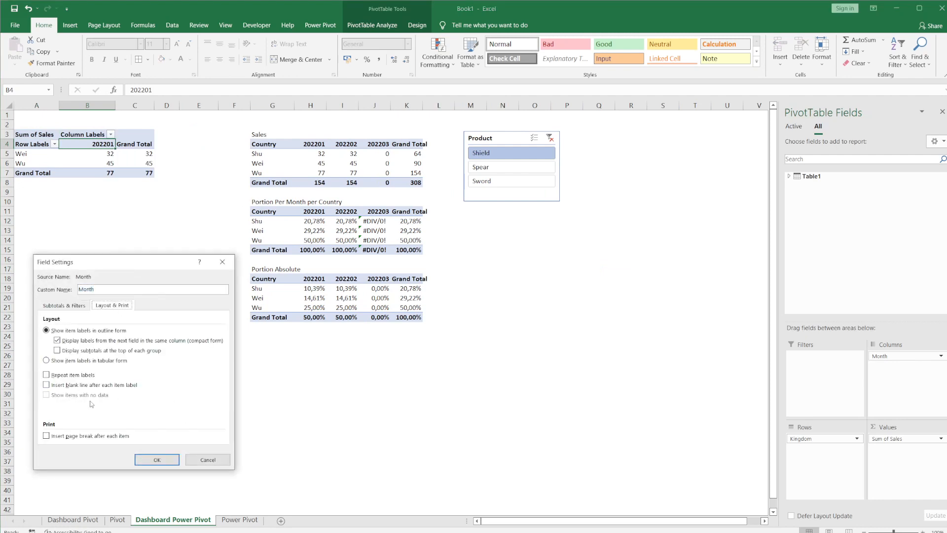
left_click(157, 459)
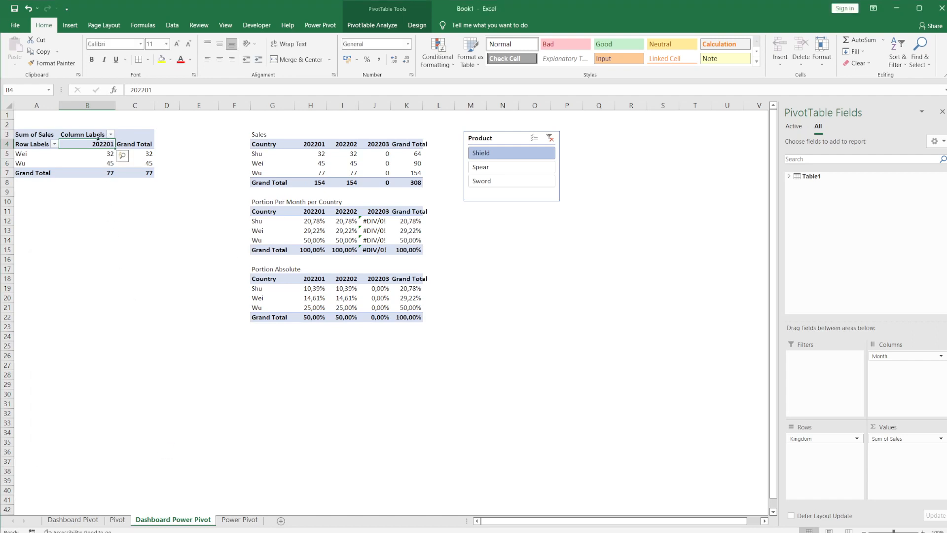
Try to show items with no data on rows through the Power Pivot table's display options
right_click(98, 138)
left_click(146, 377)
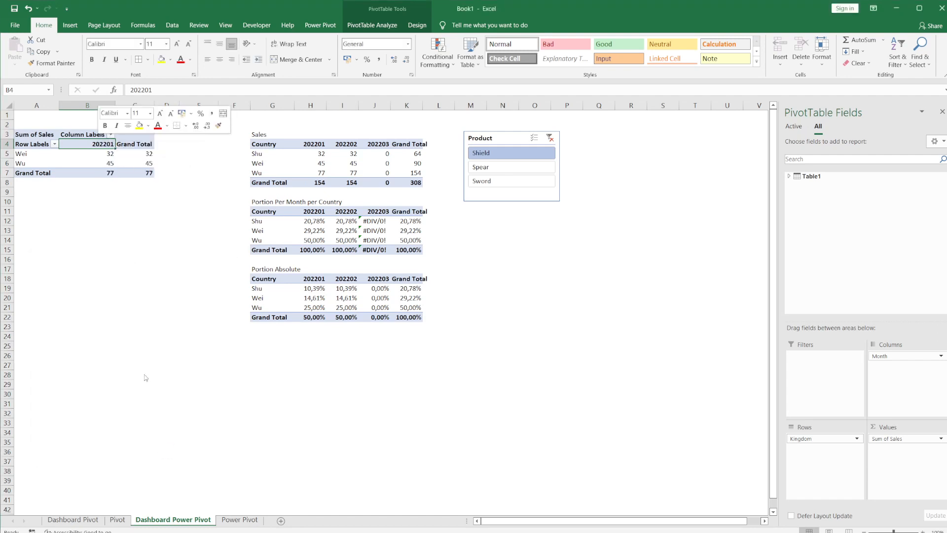
left_click(220, 287)
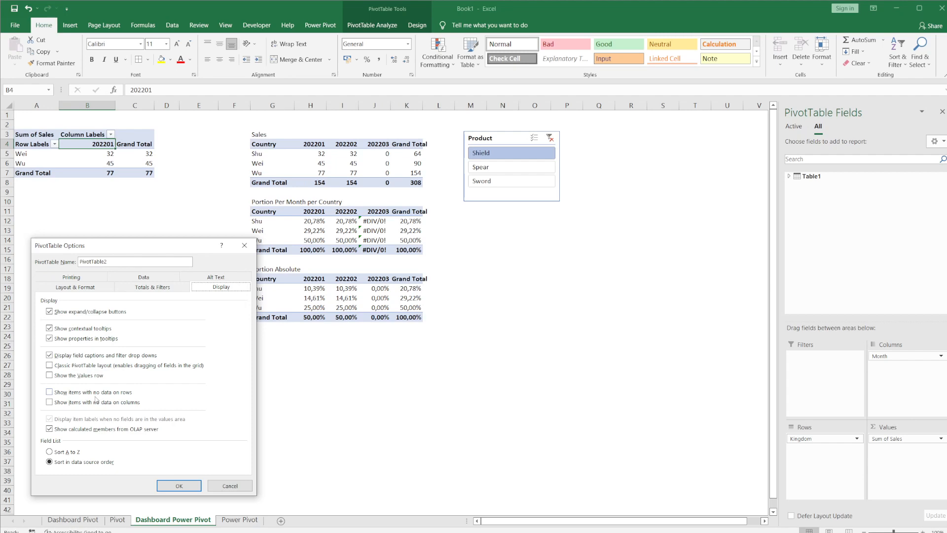
left_click(102, 396)
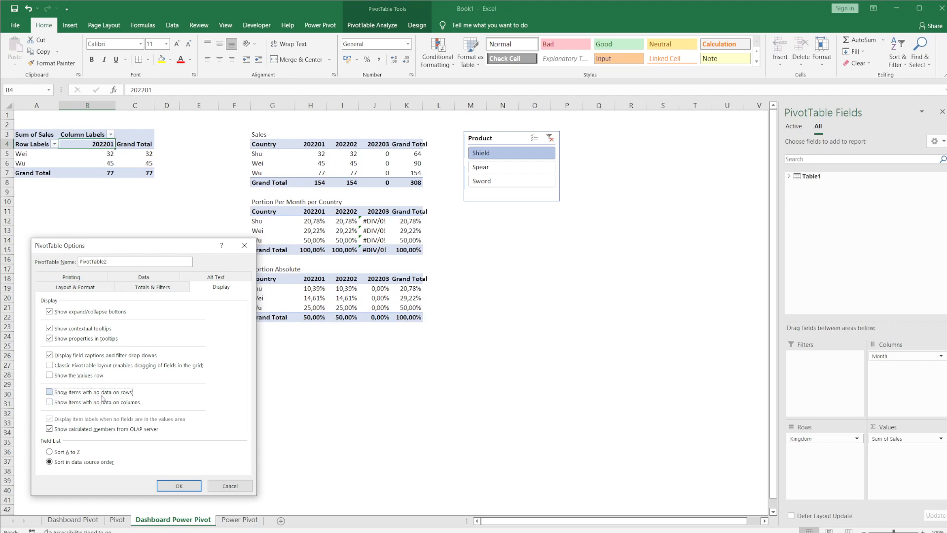
left_click(165, 486)
left_click(165, 480)
left_click_drag(165, 480, 166, 451)
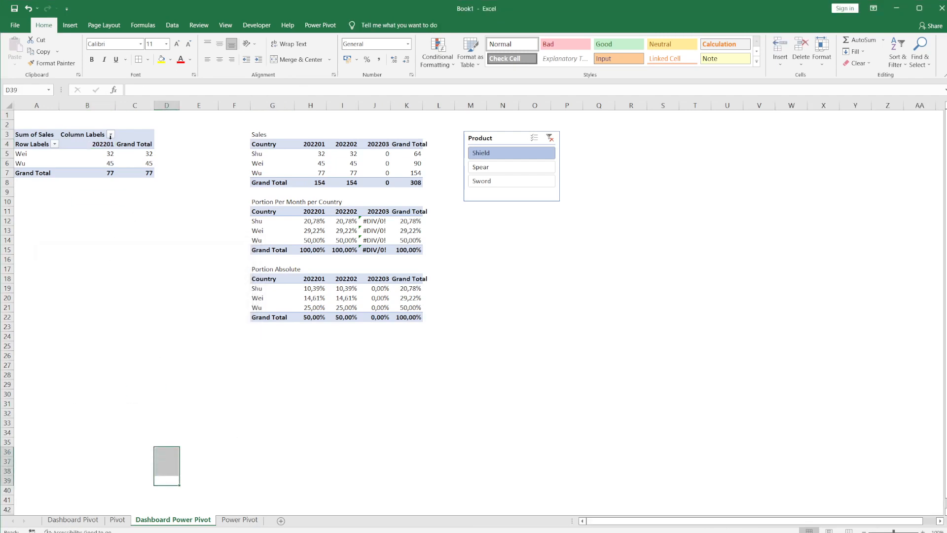
On the Power Pivot sheet, list 202201, 202202 and 202203 in G2:G4 under the header Month in G1
left_click(229, 521)
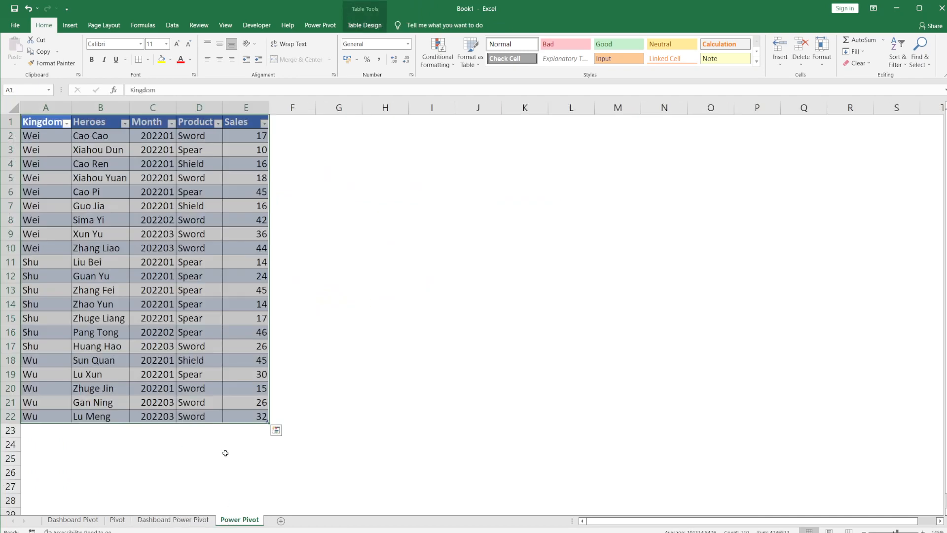
left_click(201, 521)
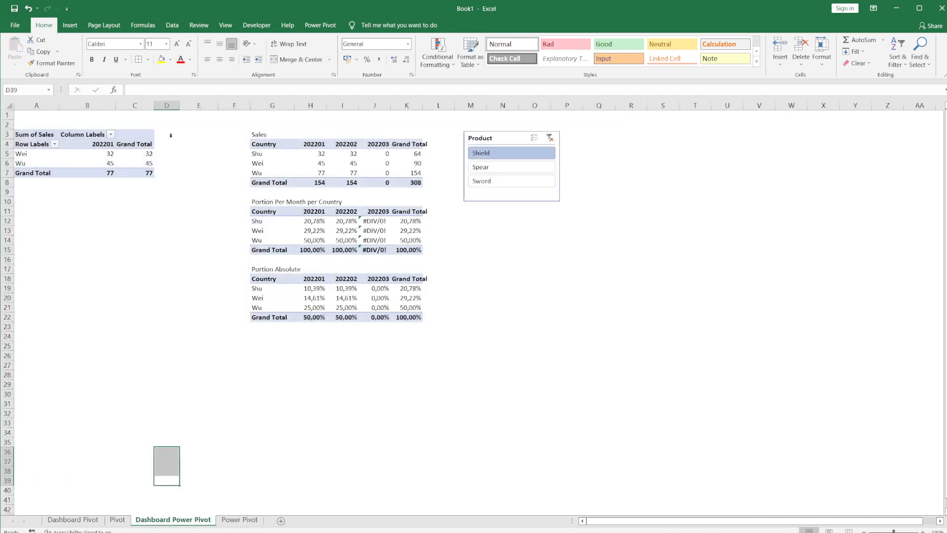
left_click(243, 520)
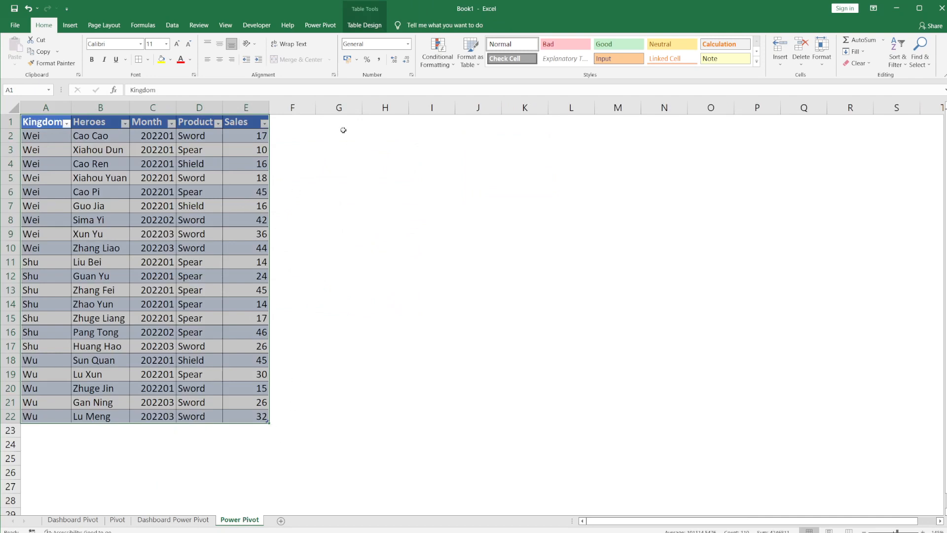
left_click(343, 129)
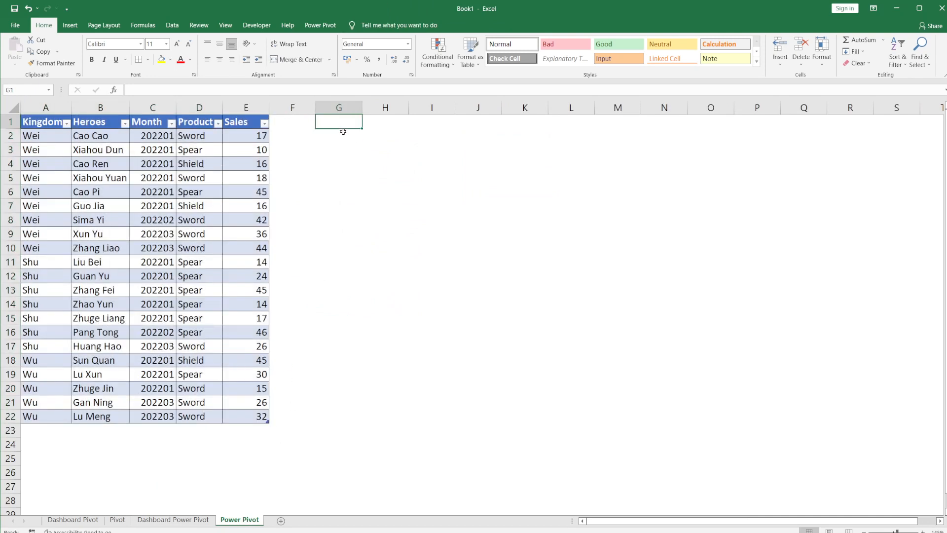
type("Month")
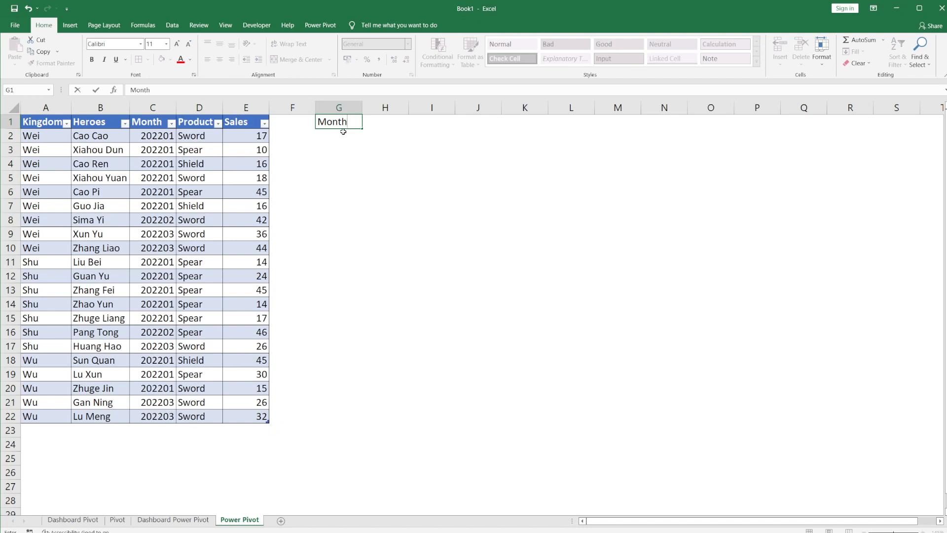
key("Return")
type("202201")
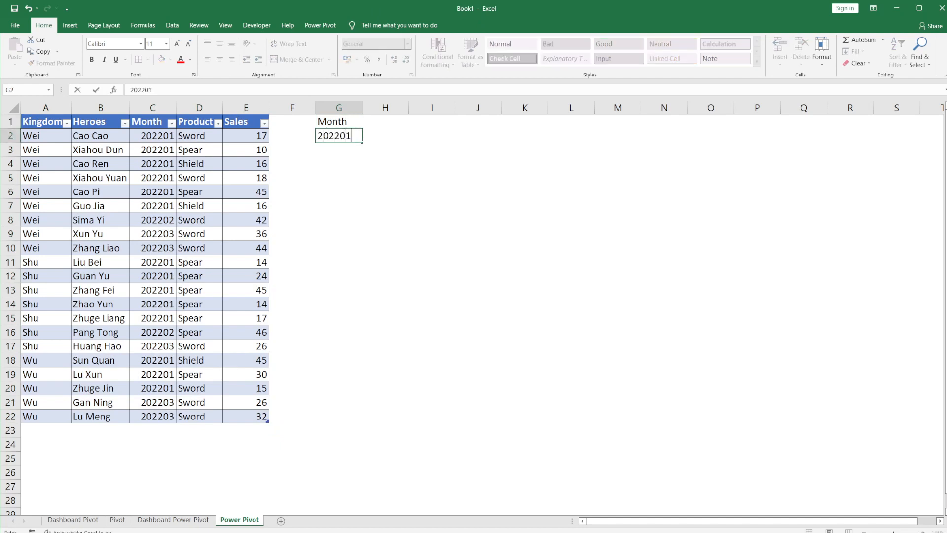
key("Return")
type("202202")
key("Return")
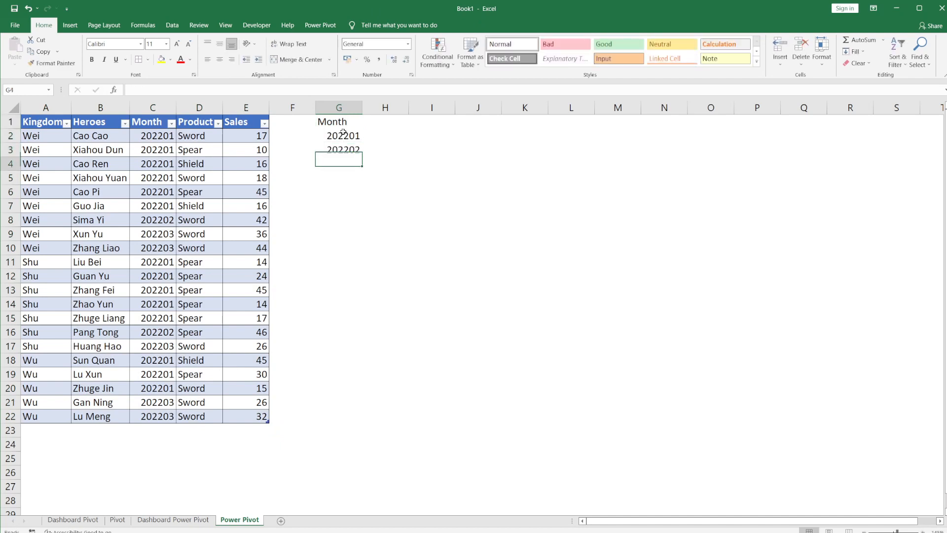
type("202203")
key("Return")
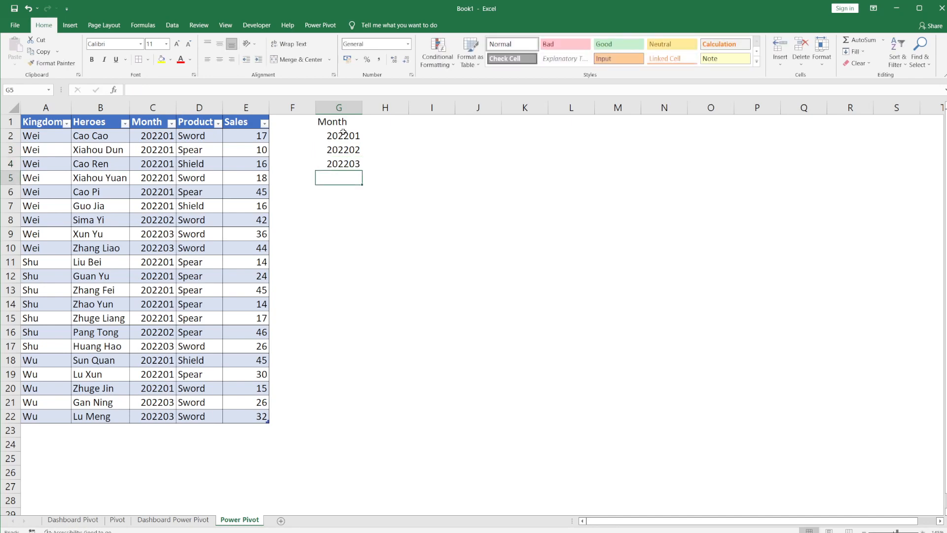
List Wei, Shu and Wu in I2:I4 under the header Kingdown in I1
key("Up")
key("Up")
key("Up")
key("Up")
key("Right")
key("Right")
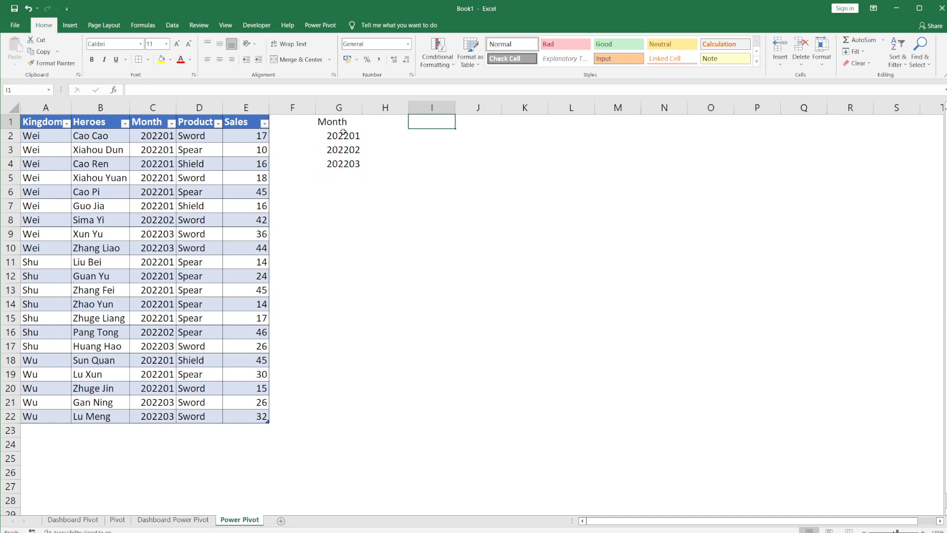
type("Kingdown")
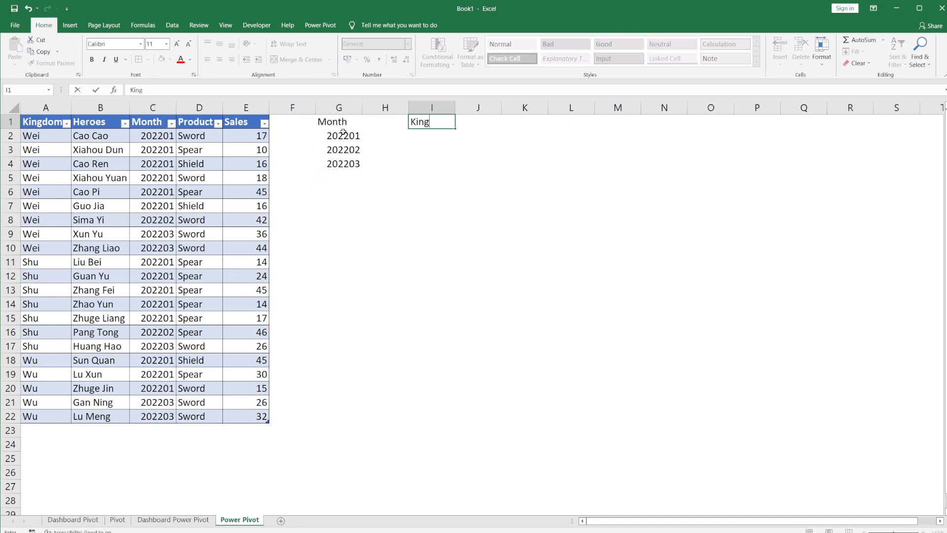
key("Return")
type("S")
key("BackSpace")
type("Wei")
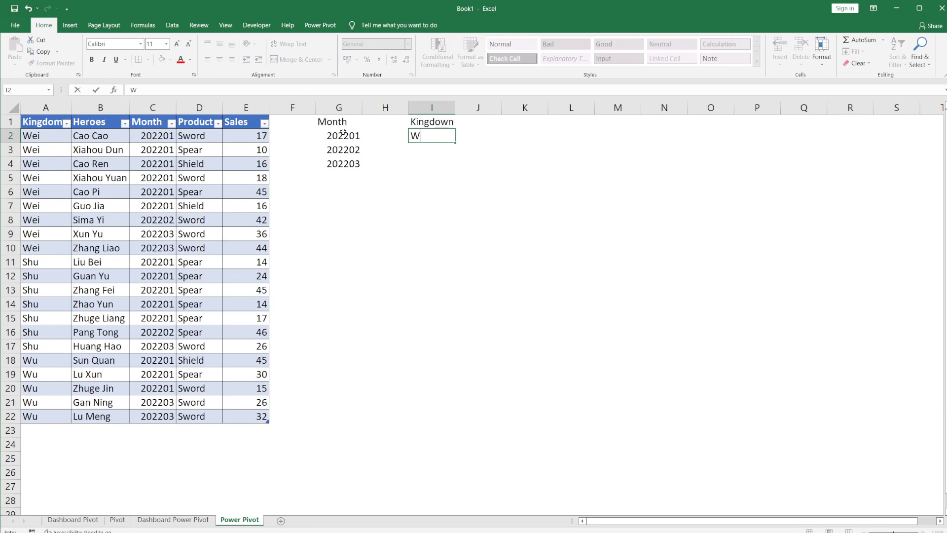
key("Return")
type("Shu")
key("Return")
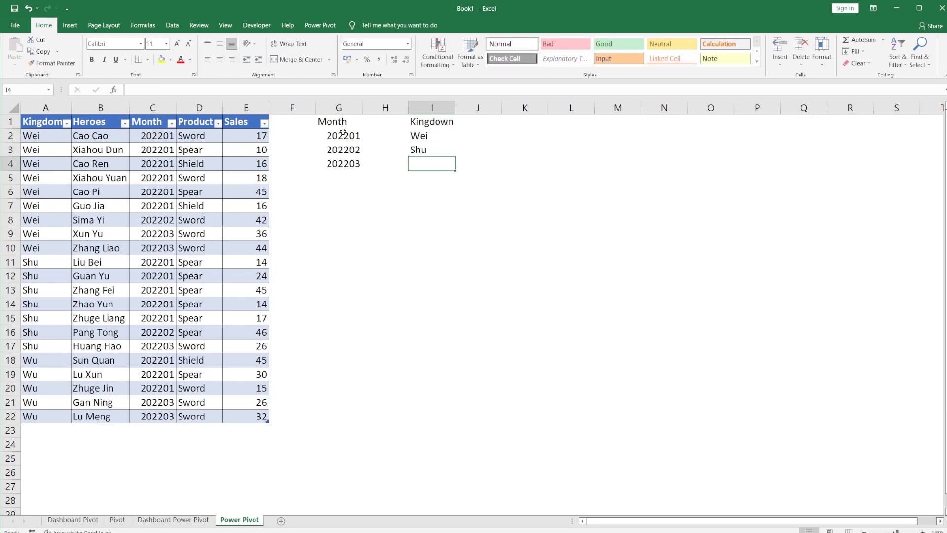
type("Wu")
key("Return")
Add the Month list in G1:G4 to the data model as a table with its header, and return to the worksheet
key("ctrl+Up")
key("ctrl+Up")
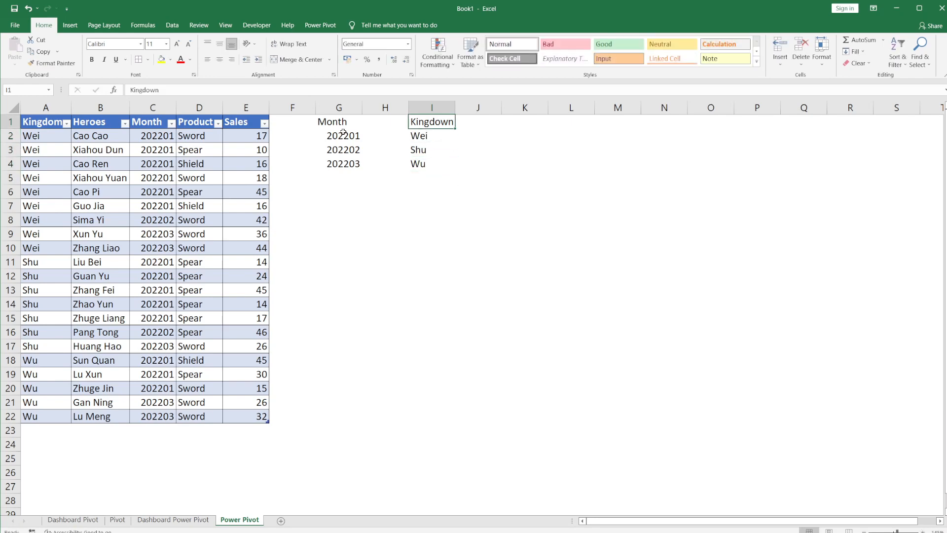
key("ctrl+Left")
key("ctrl+shift+Down")
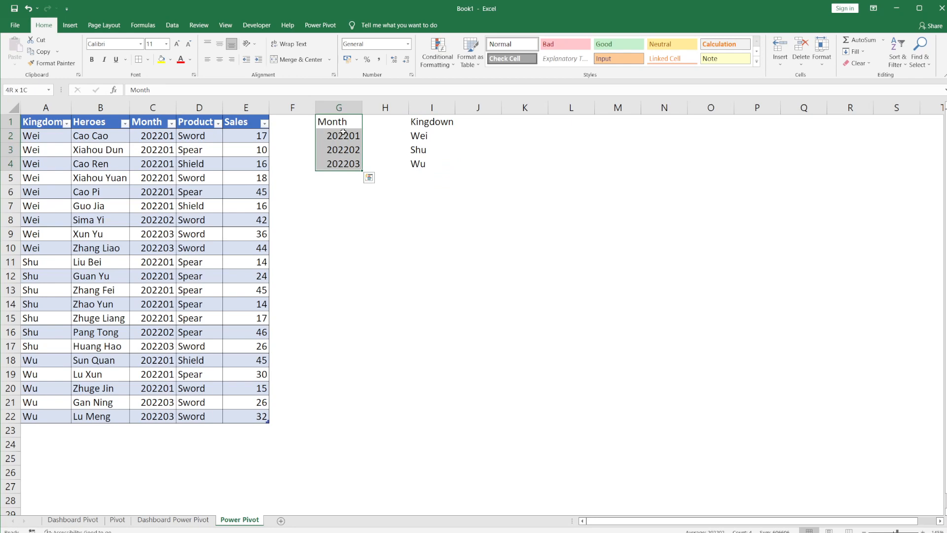
left_click(309, 31)
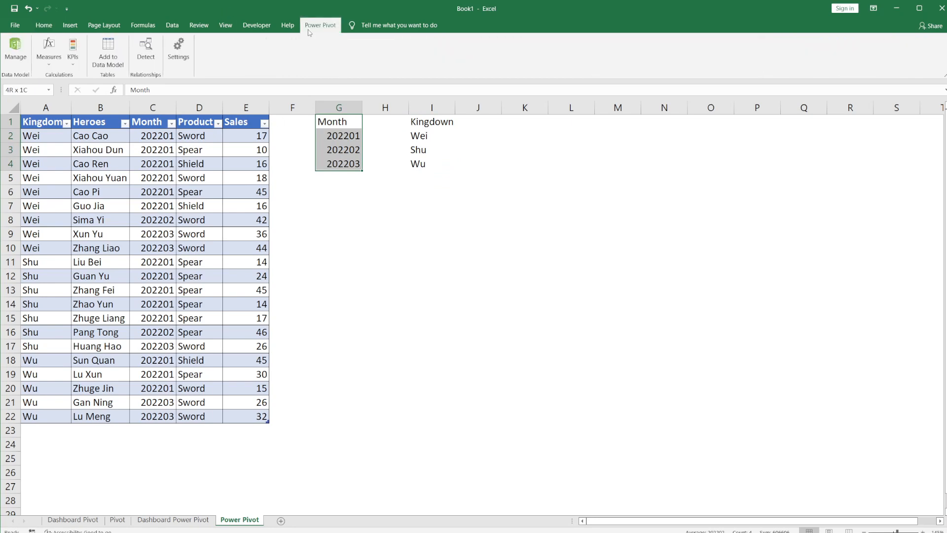
left_click(108, 57)
left_click(493, 303)
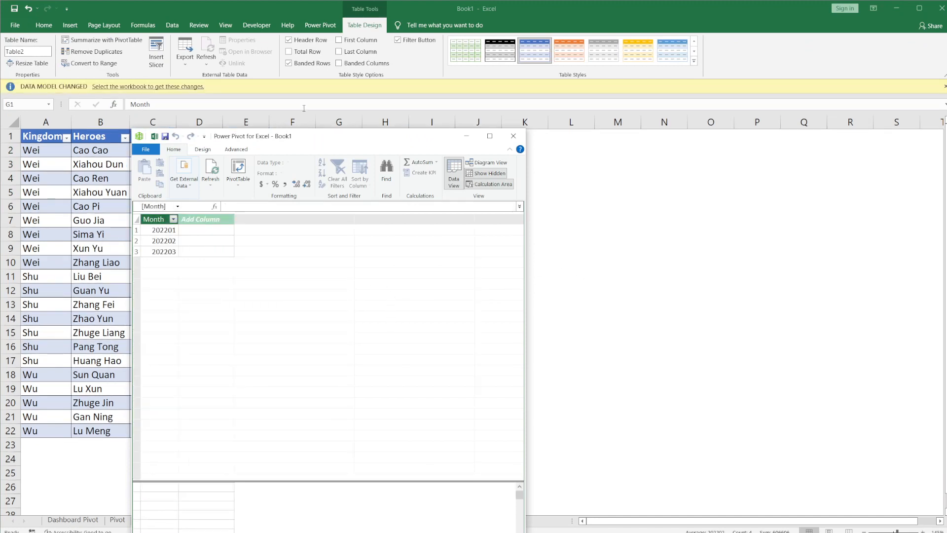
left_click_drag(376, 140, 398, 60)
left_click(642, 313)
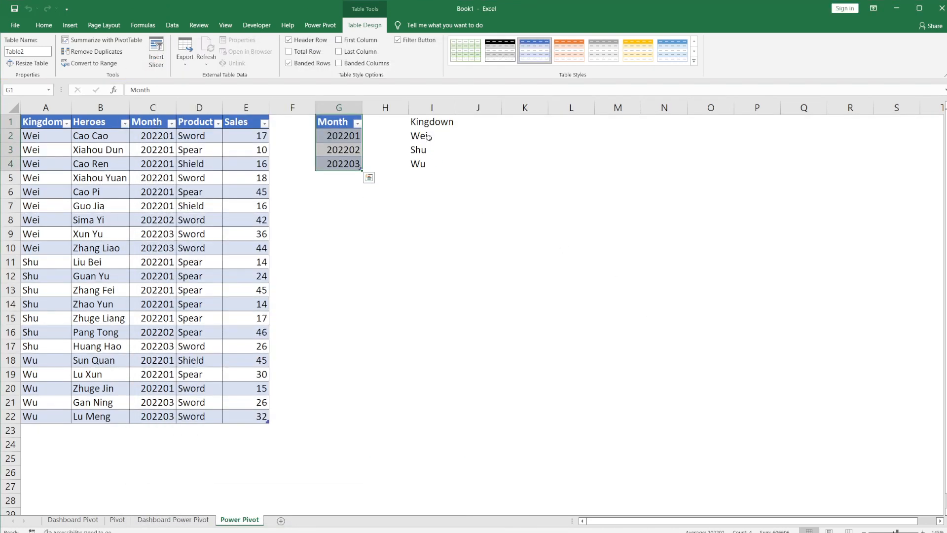
Add the Kingdown list in I1:I4 to the data model as a table with its header
left_click(428, 123)
left_click(421, 167, "shift")
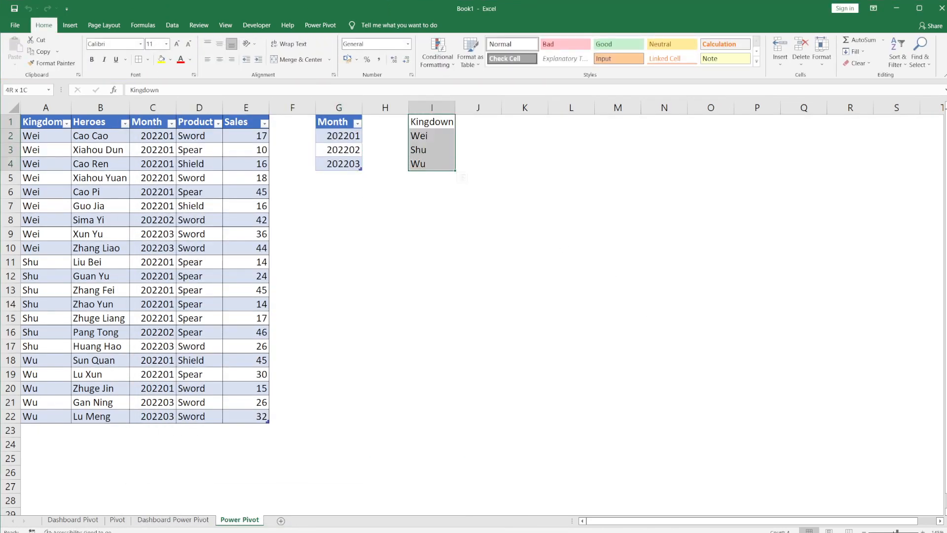
left_click(320, 25)
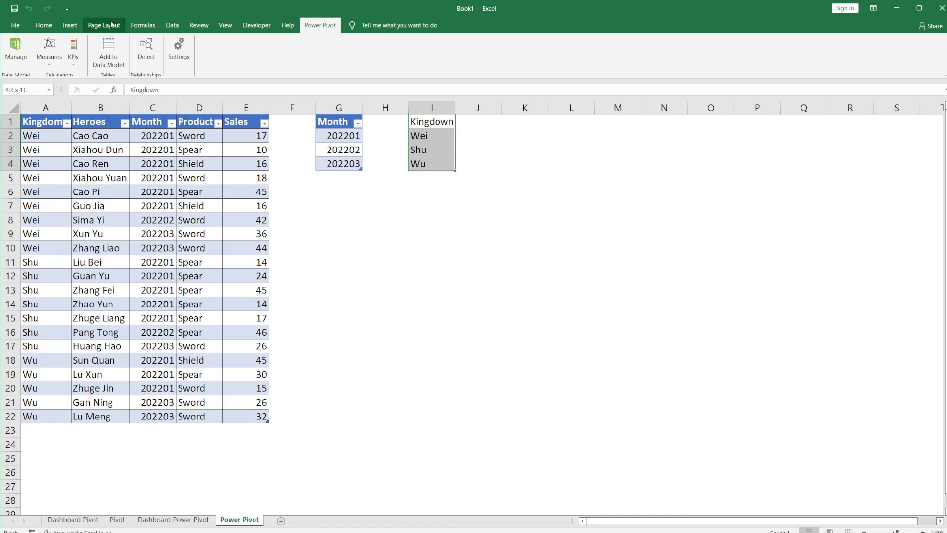
left_click(108, 49)
left_click(493, 303)
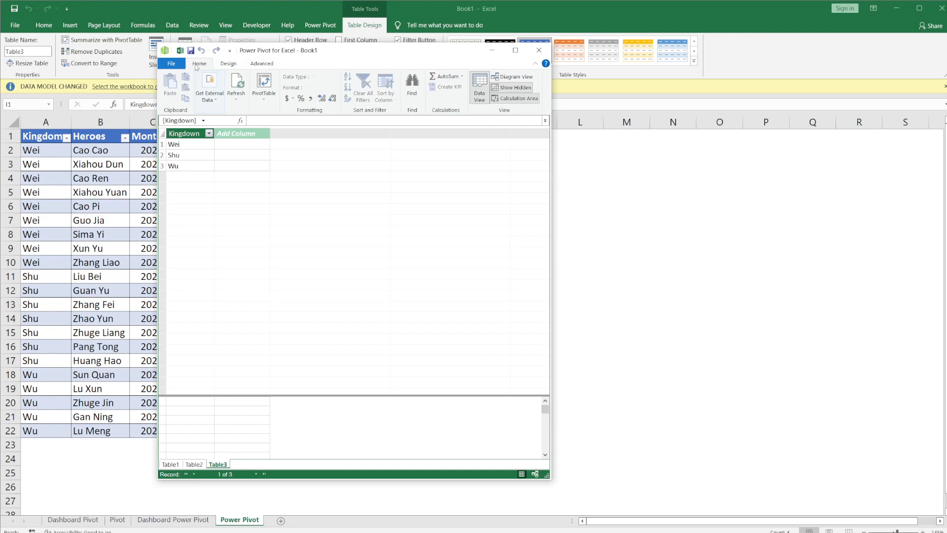
Show the data model as a diagram and place Table3 below Table2
left_click(229, 64)
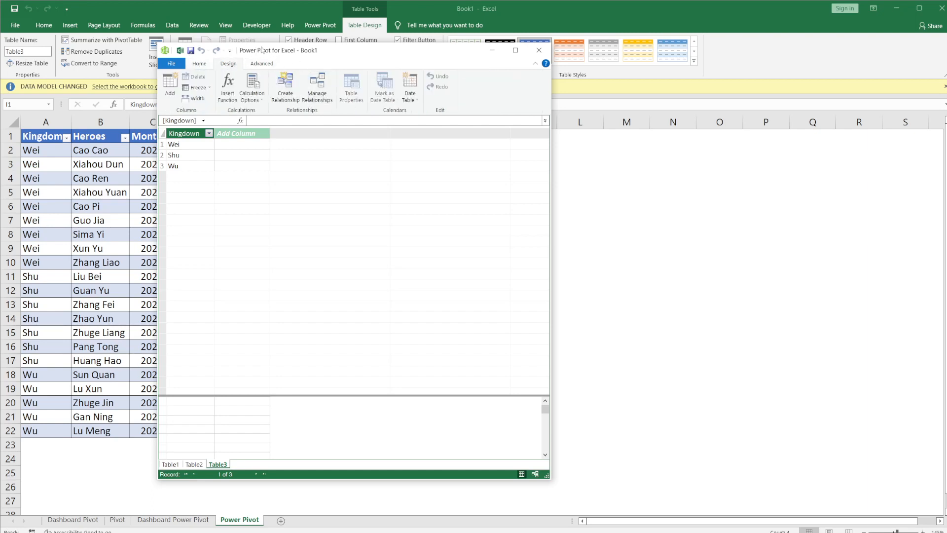
left_click(263, 64)
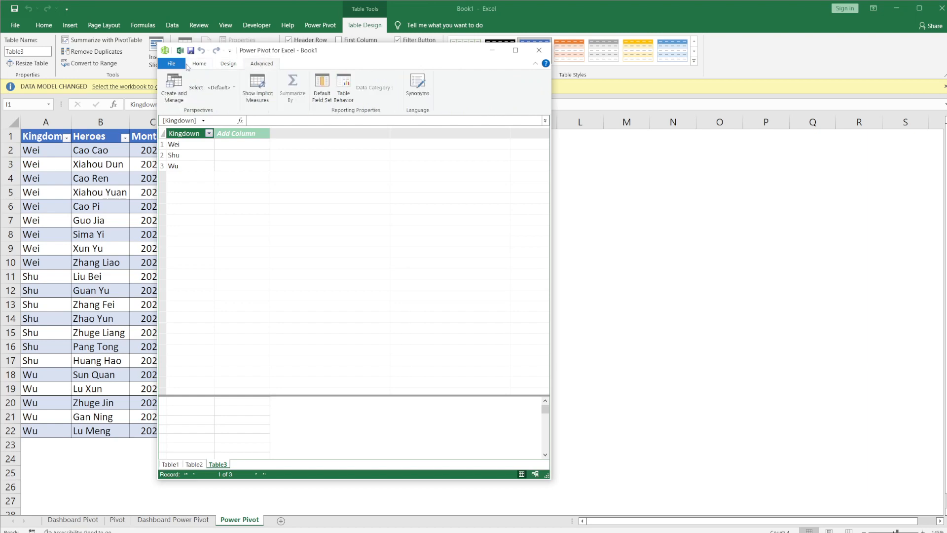
left_click(199, 63)
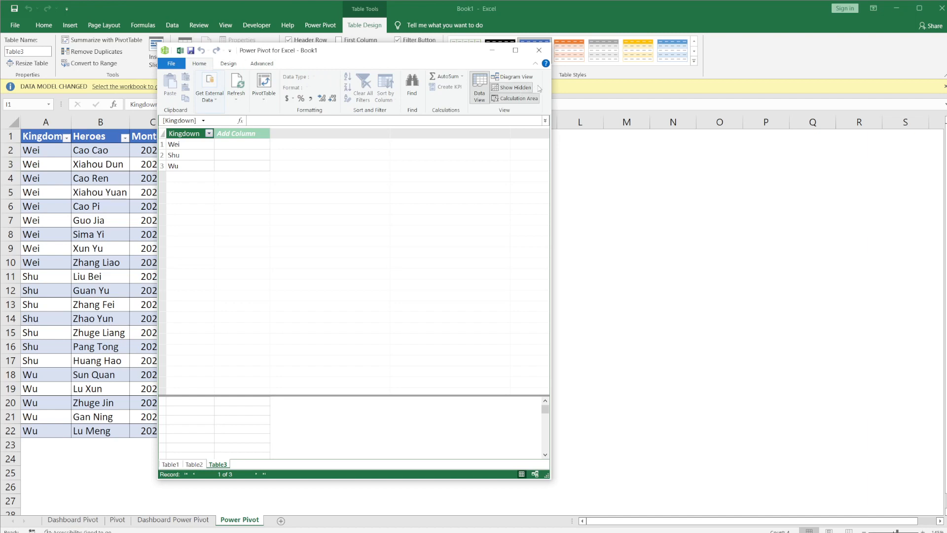
left_click(506, 77)
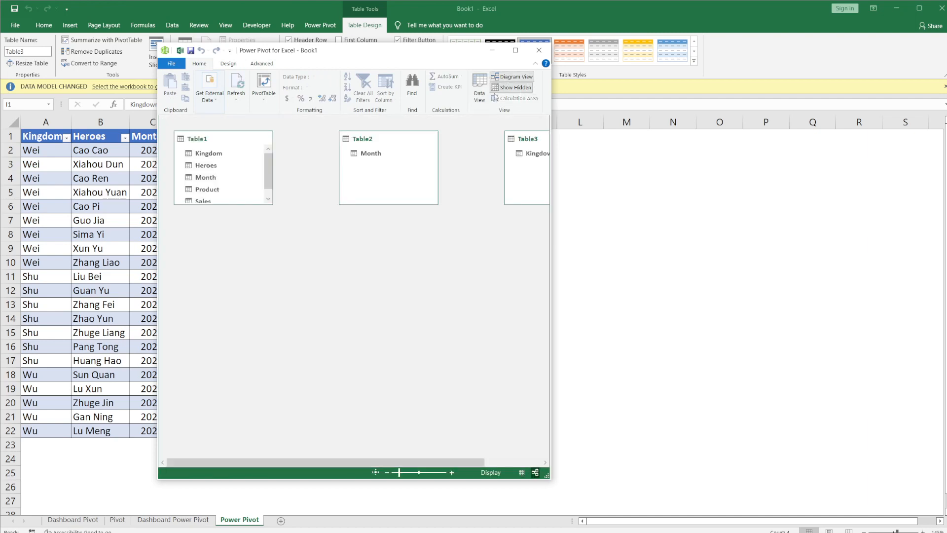
left_click_drag(527, 139, 365, 271)
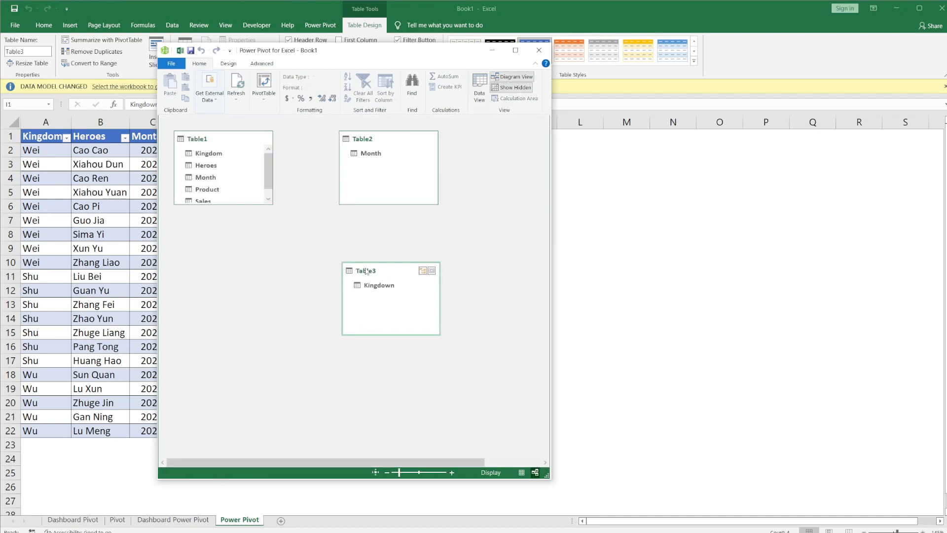
Relate Table1's Month to Table2's Month and Table1's Kingdom to Table3's Kingdown, and check both relationships
left_click_drag(217, 178, 362, 154)
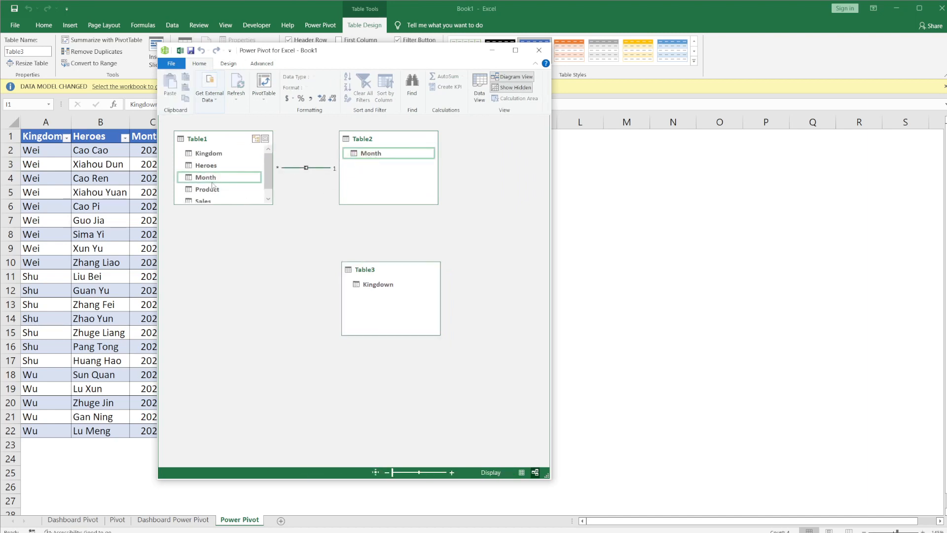
left_click_drag(211, 154, 365, 284)
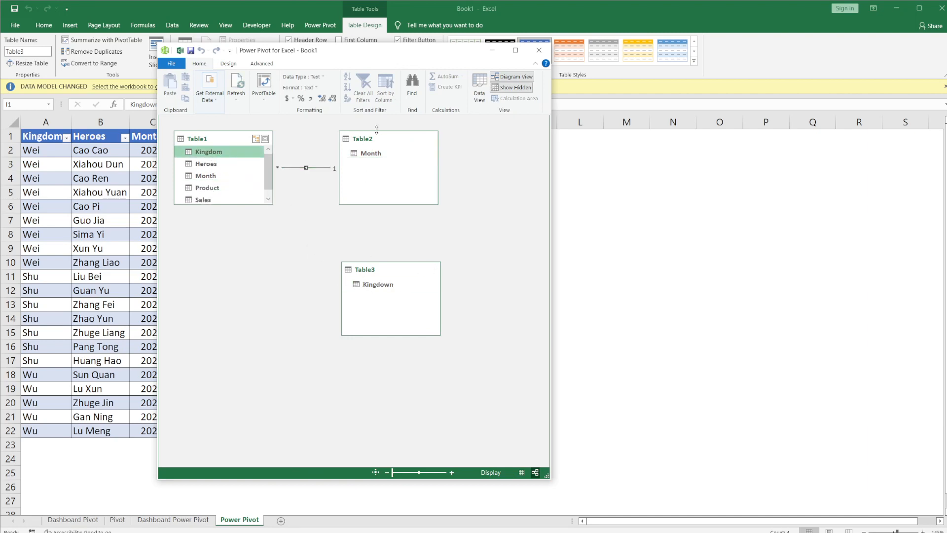
left_click_drag(217, 152, 370, 285)
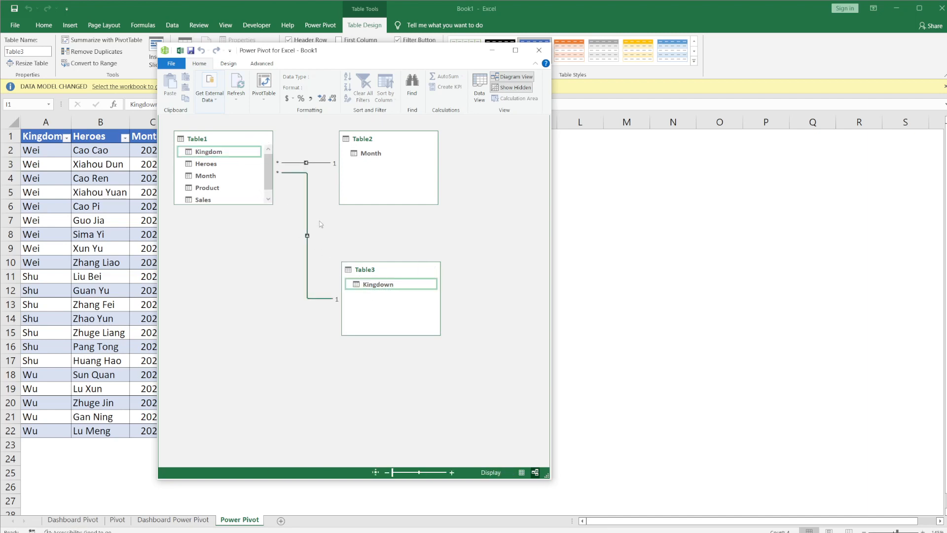
left_click(279, 163)
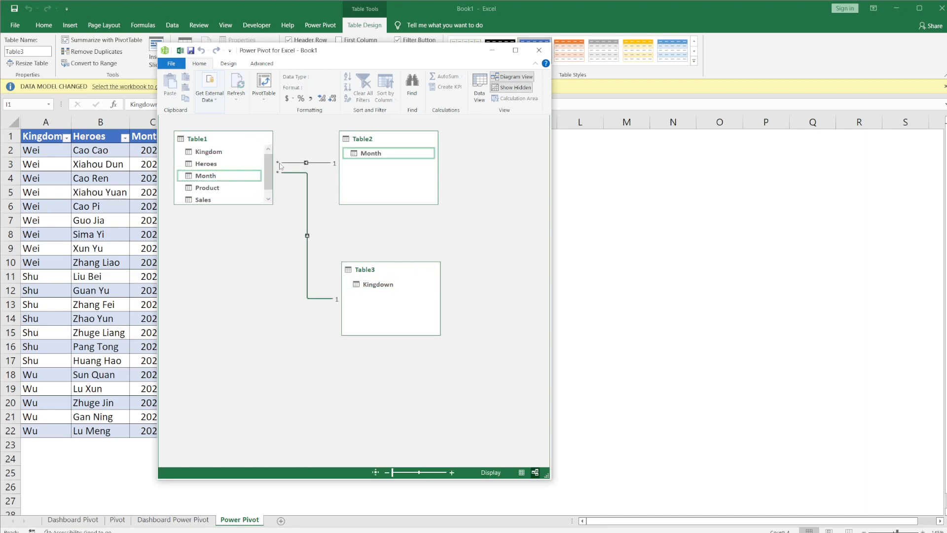
left_click(286, 174)
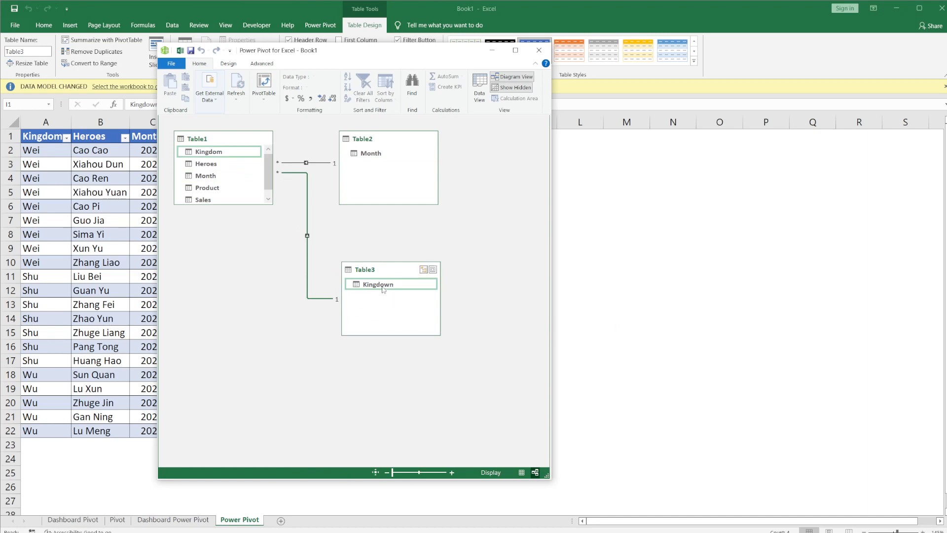
left_click(622, 312)
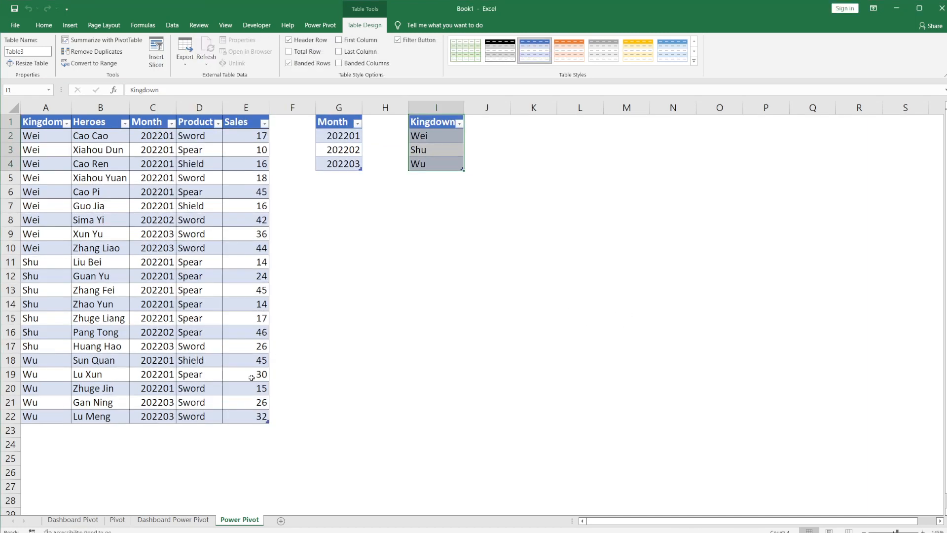
On the Dashboard Power Pivot sheet, replace the pivot table's column field with Month from Table2
left_click(173, 519)
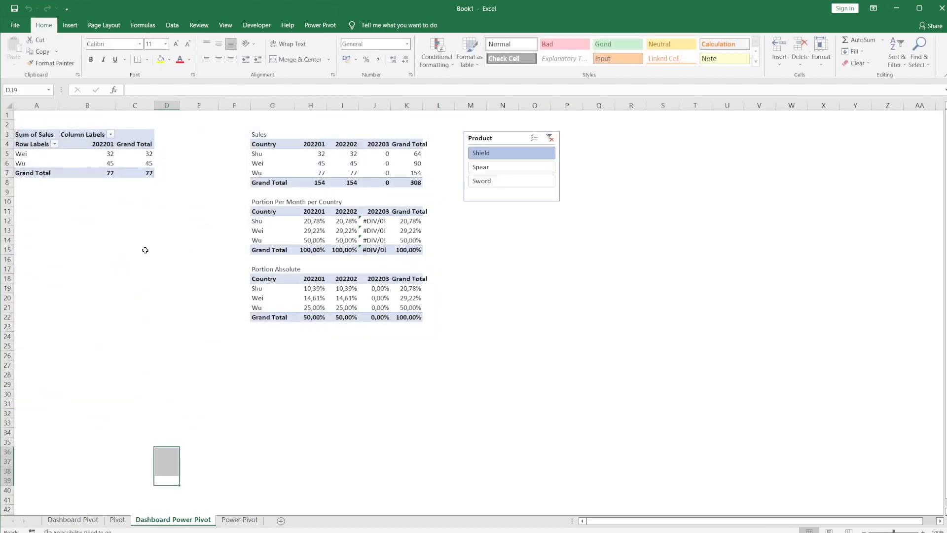
left_click(119, 162)
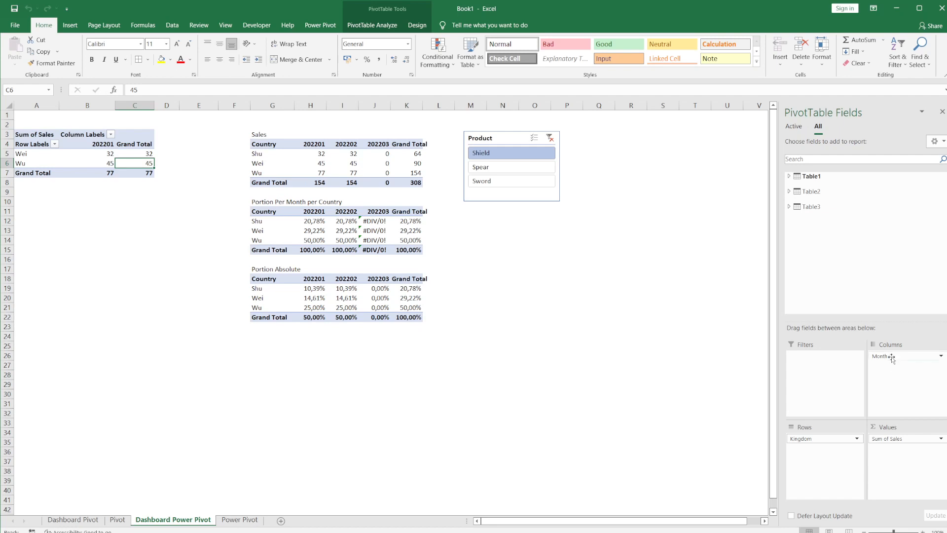
left_click(788, 177)
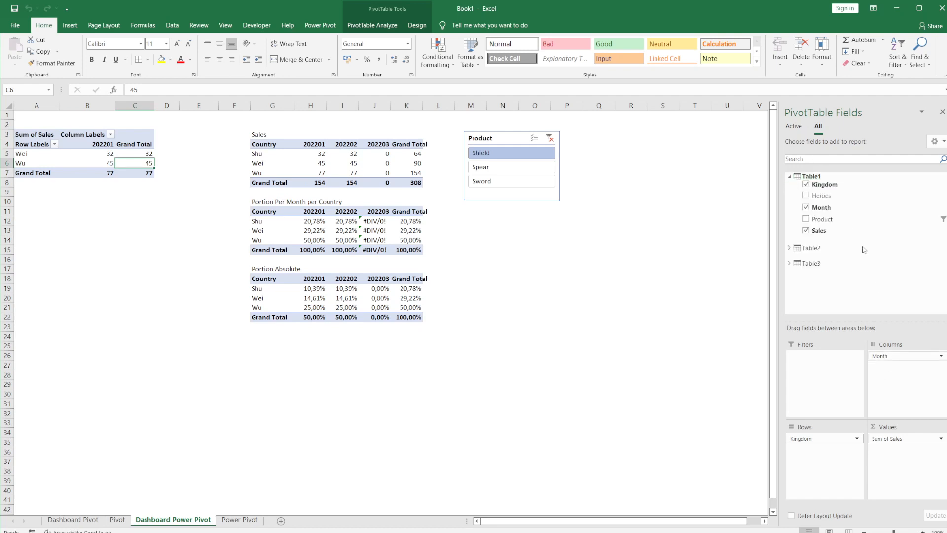
left_click(789, 248)
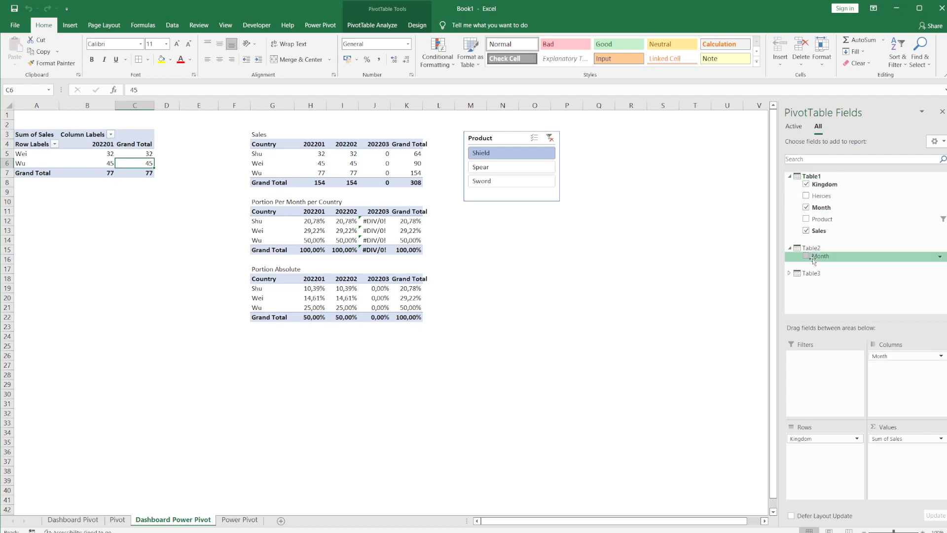
left_click_drag(895, 356, 689, 319)
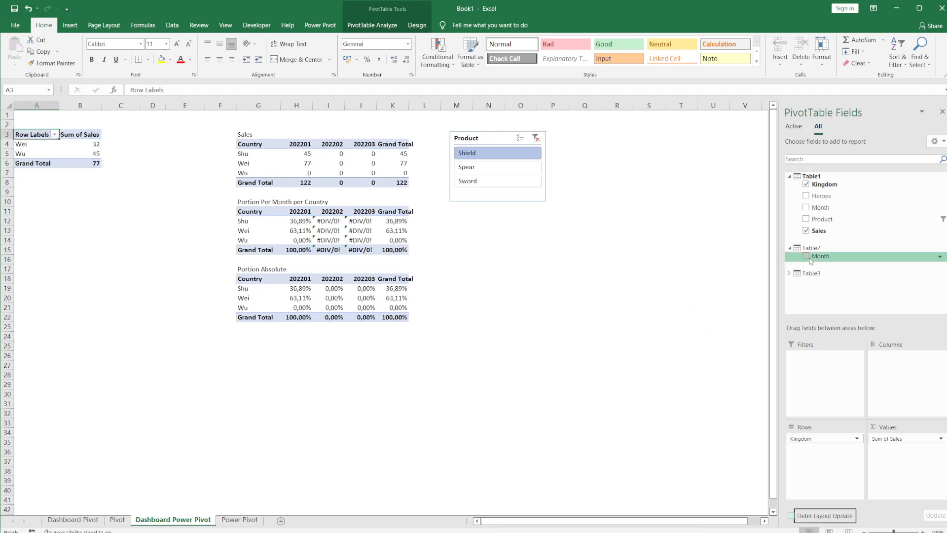
left_click_drag(811, 256, 893, 363)
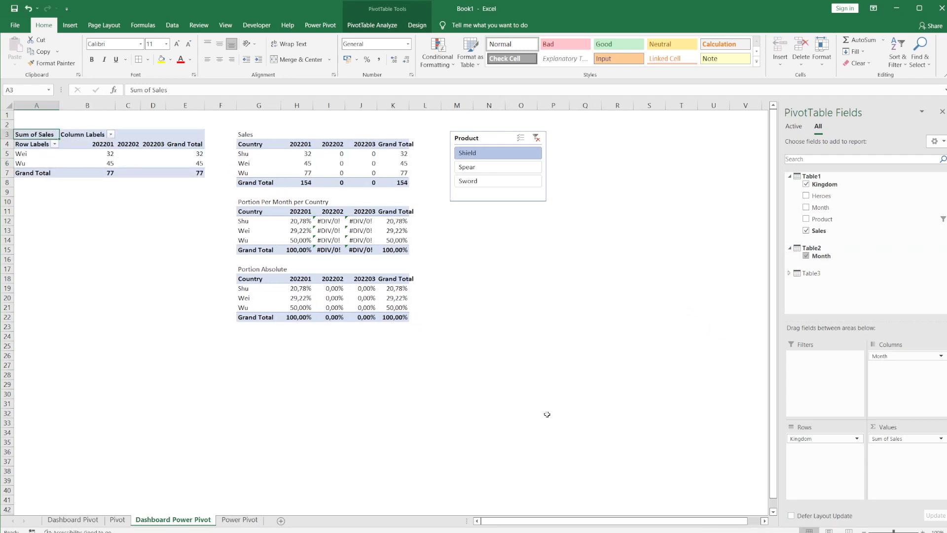
Replace the pivot table's row field Kingdom with Kingdown from Table3
left_click(789, 273)
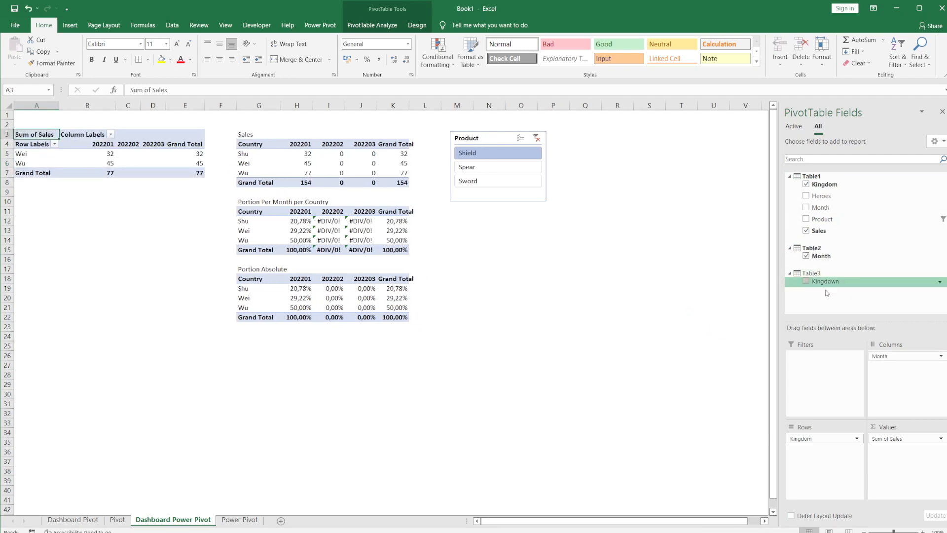
left_click_drag(801, 439, 619, 409)
left_click(614, 412)
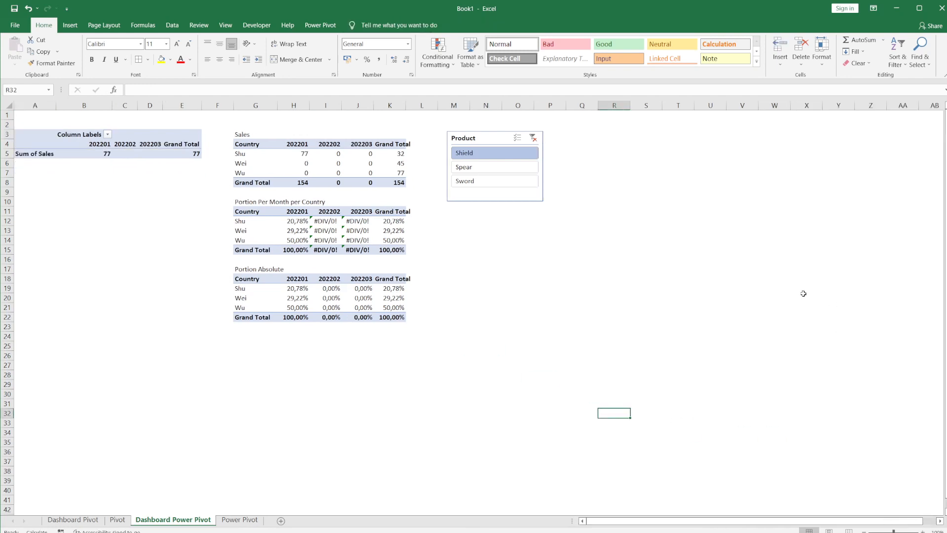
left_click(129, 152)
left_click(806, 281)
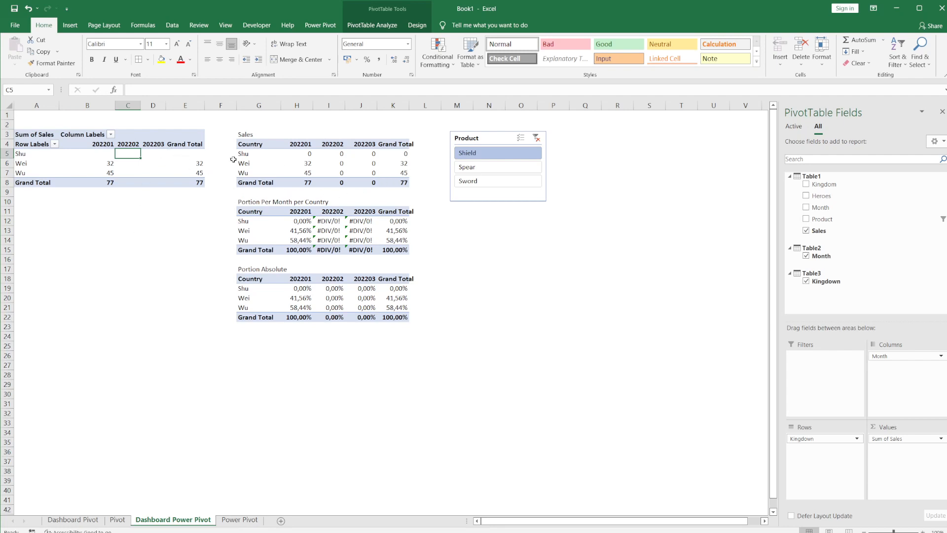
Check the pivot and dashboard tables with the Product slicer set to Spear, Sword and Shield in turn
left_click(461, 168)
left_click(470, 181)
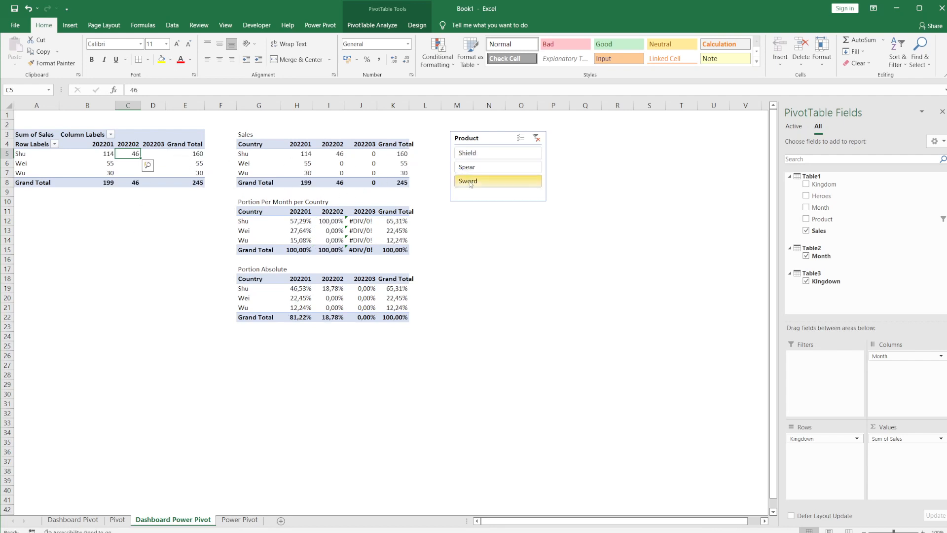
left_click(482, 156)
Try the pivot table with items with no data hidden on rows but shown on columns, and undo the change
right_click(165, 162)
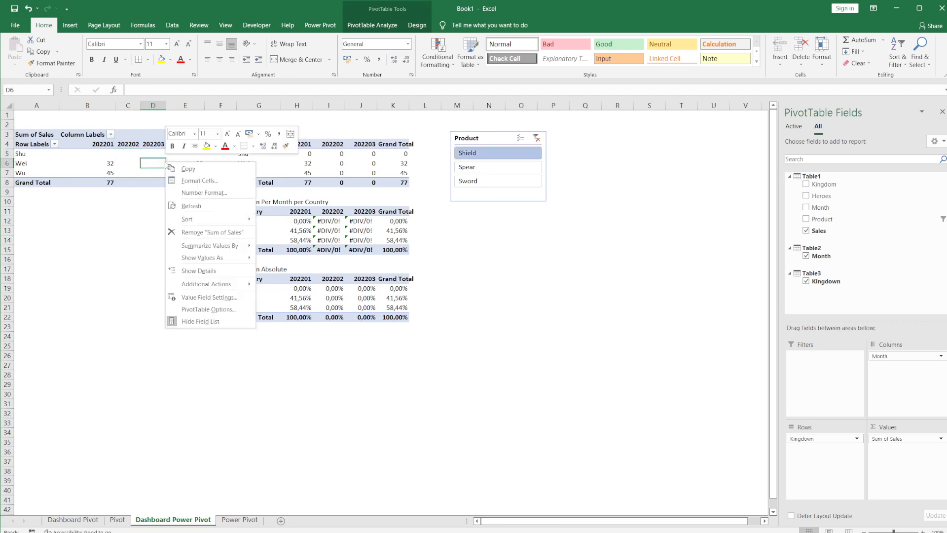
left_click(216, 312)
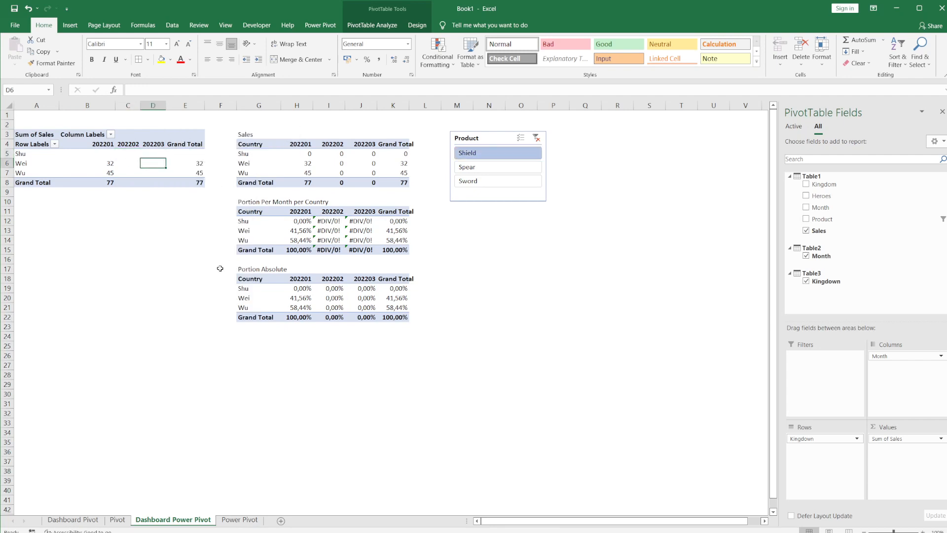
left_click(285, 227)
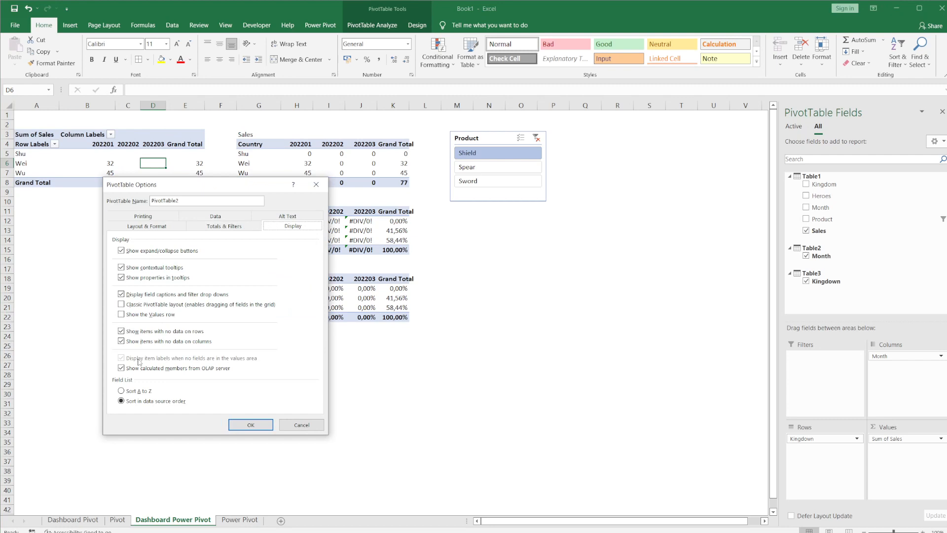
left_click(158, 332)
left_click(158, 340)
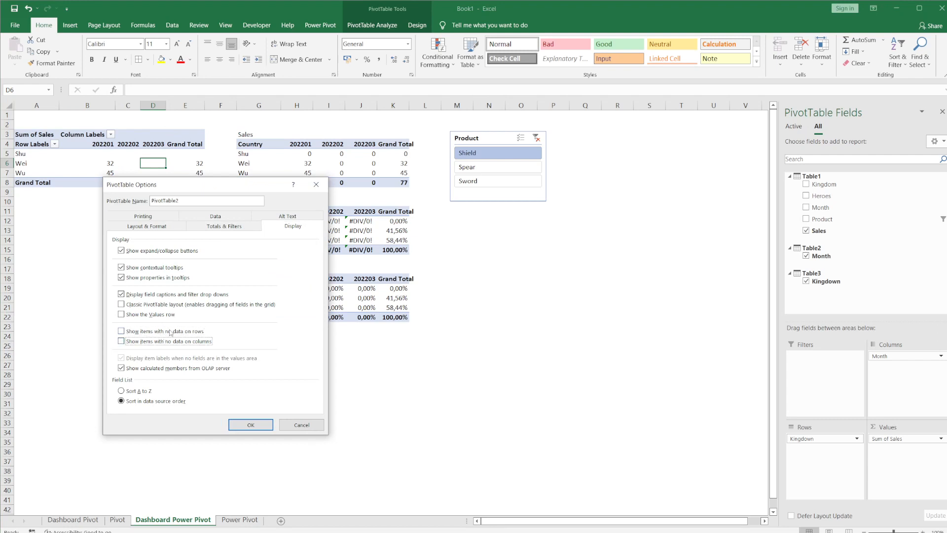
left_click(171, 342)
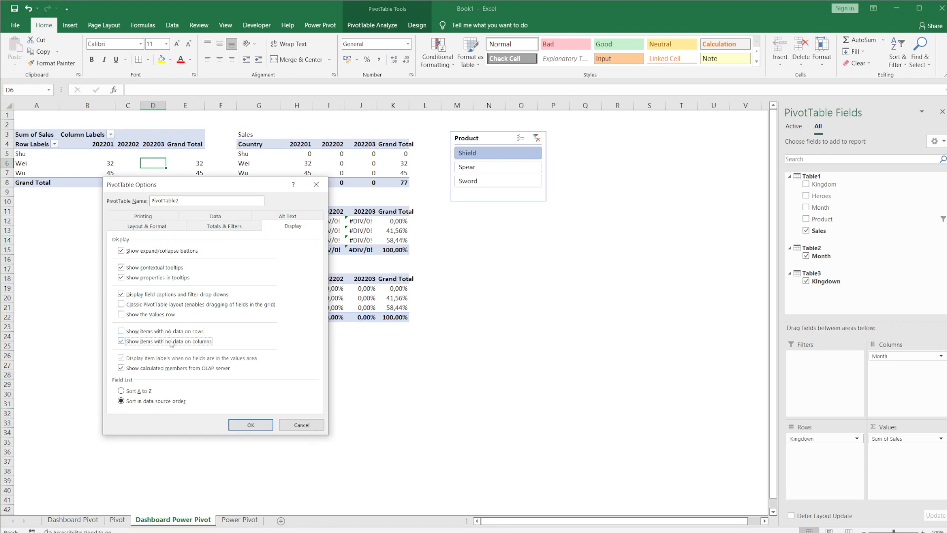
left_click(249, 425)
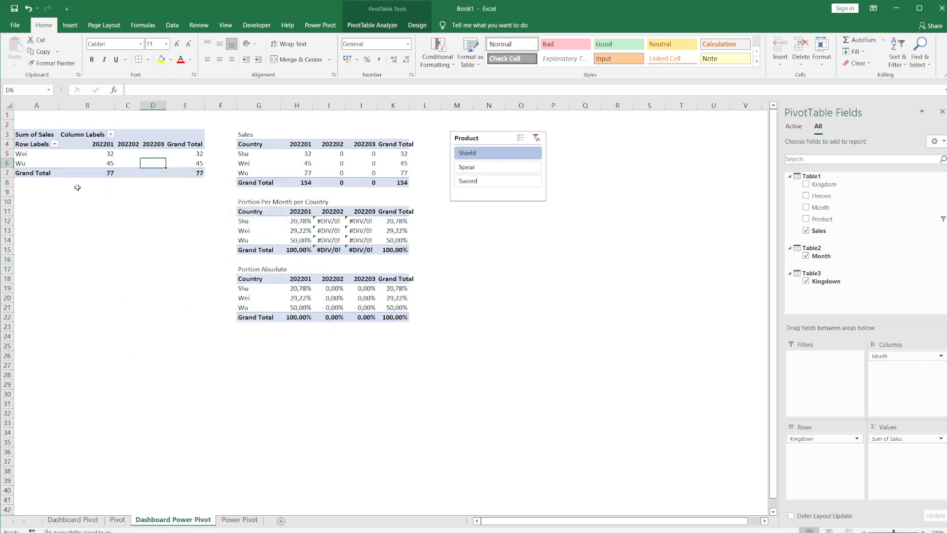
key("ctrl+z")
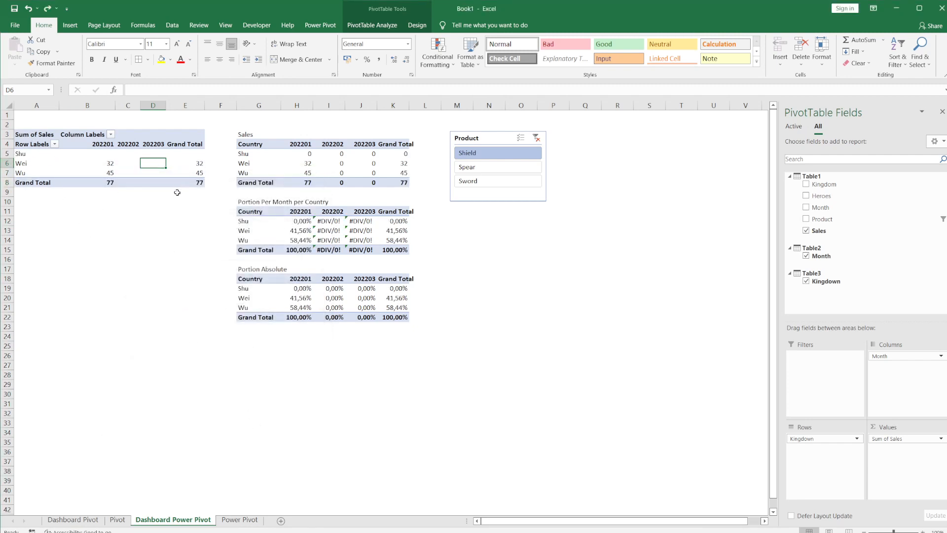
Clear the Product slicer's filter so all products are included
left_click(536, 138)
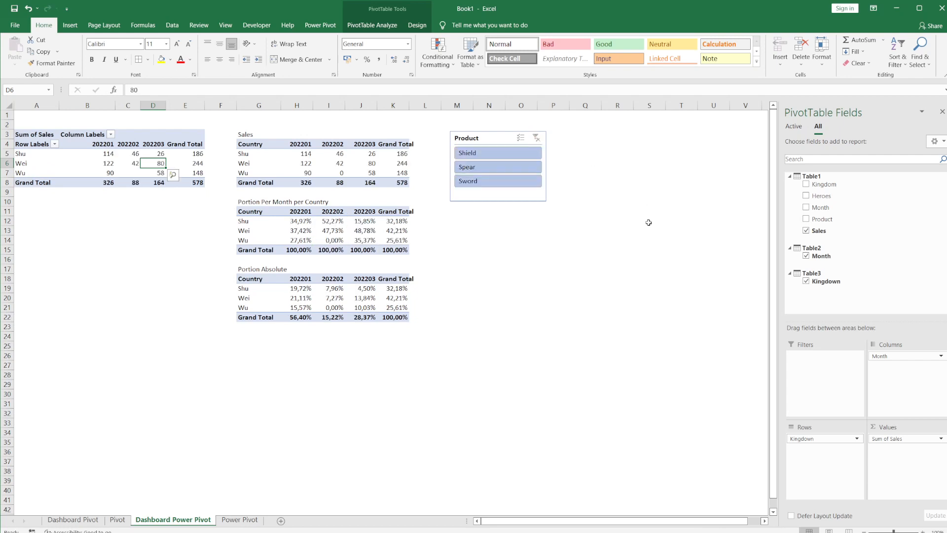